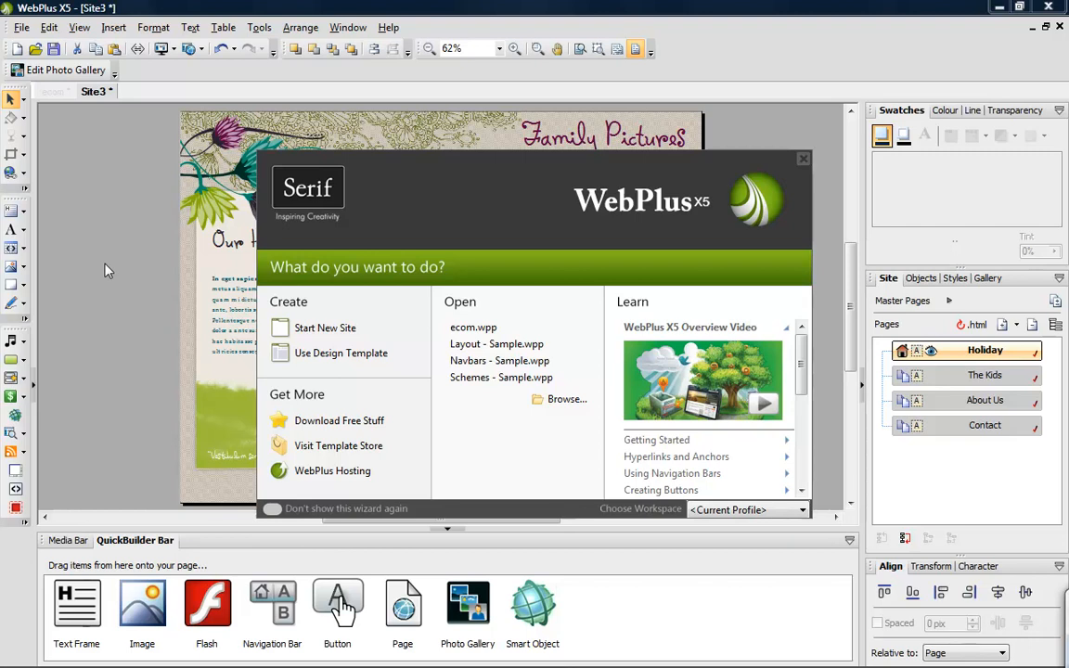
# - Dismiss the startup wizard and insert a new button on the Holiday page
pyautogui.click(804, 159)
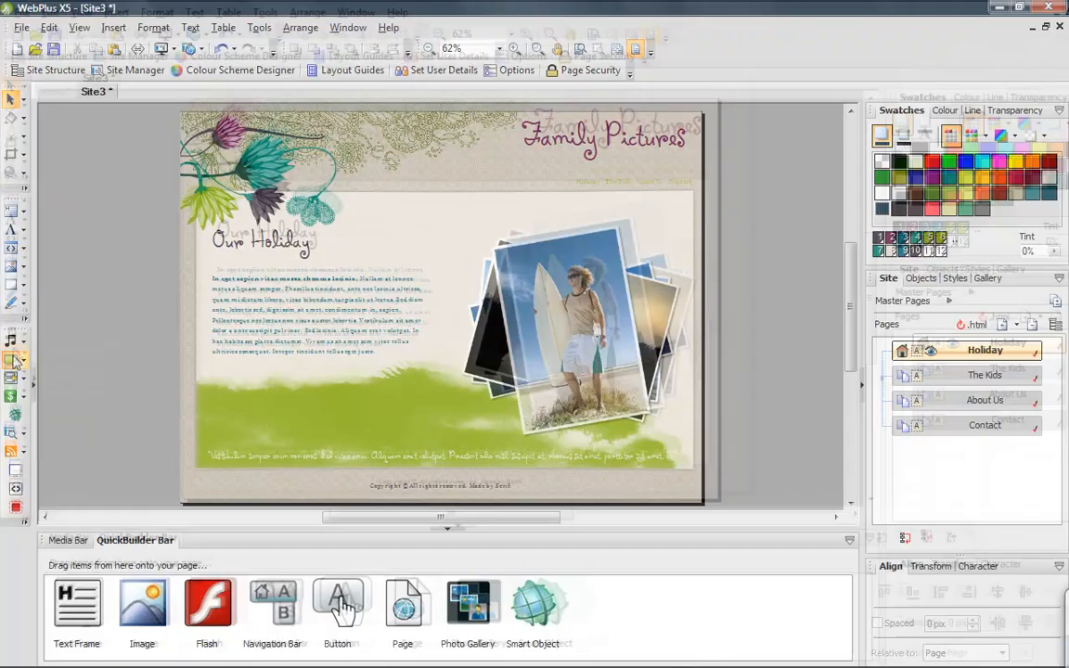
pyautogui.click(25, 228)
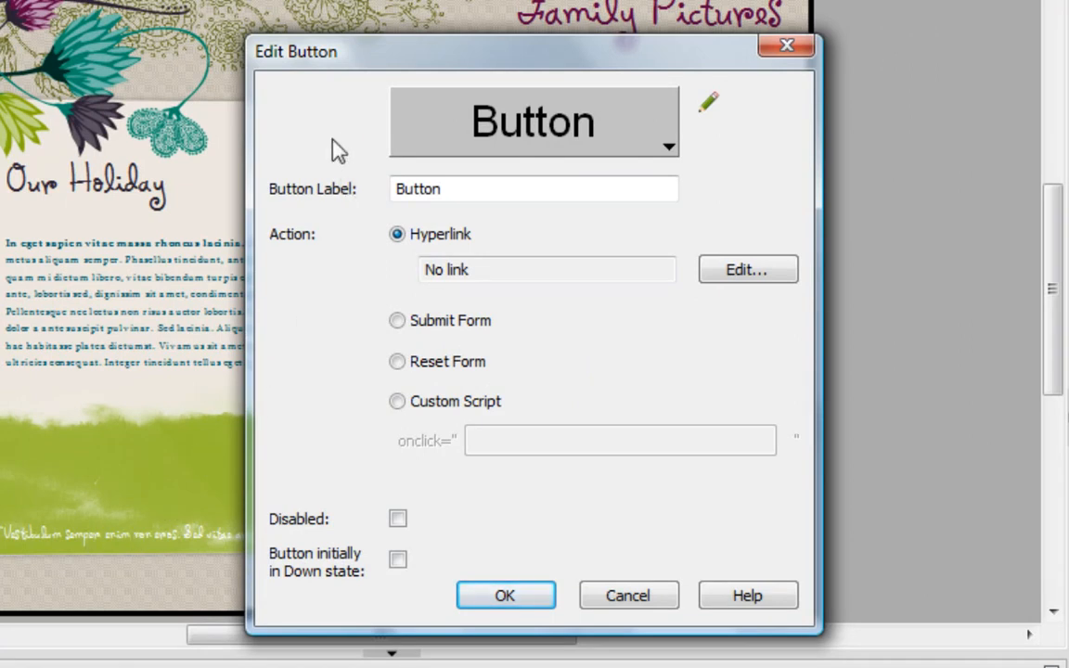
# - Browse the preset button designs, pick the solid dark green Site design, and open it for custom editing
pyautogui.click(519, 139)
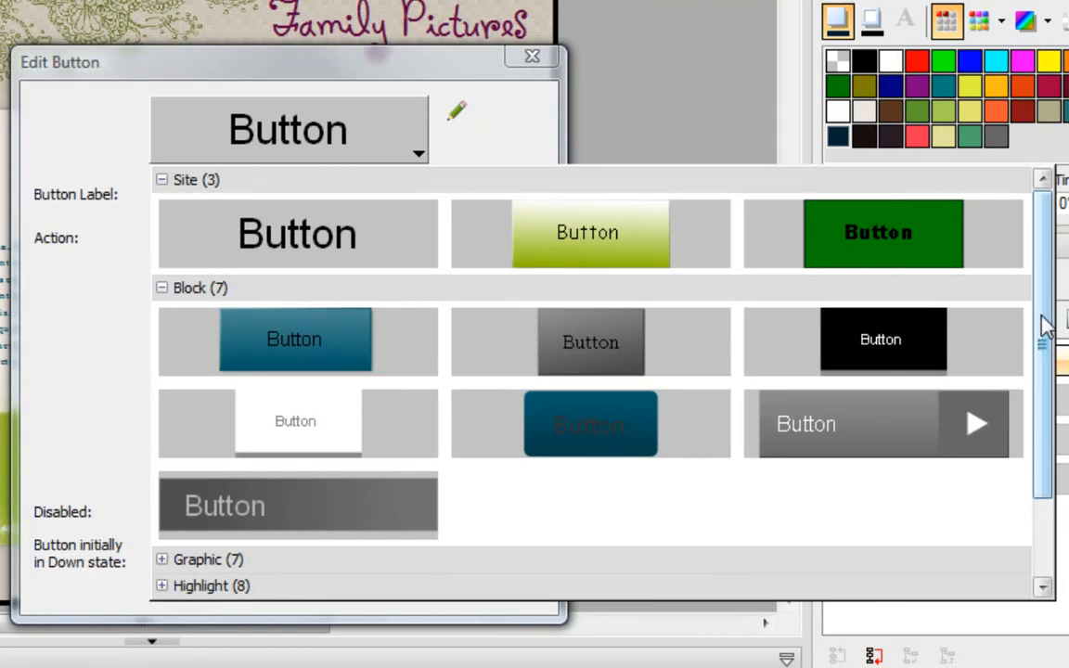
pyautogui.moveTo(1041, 318); pyautogui.dragTo(1033, 406)
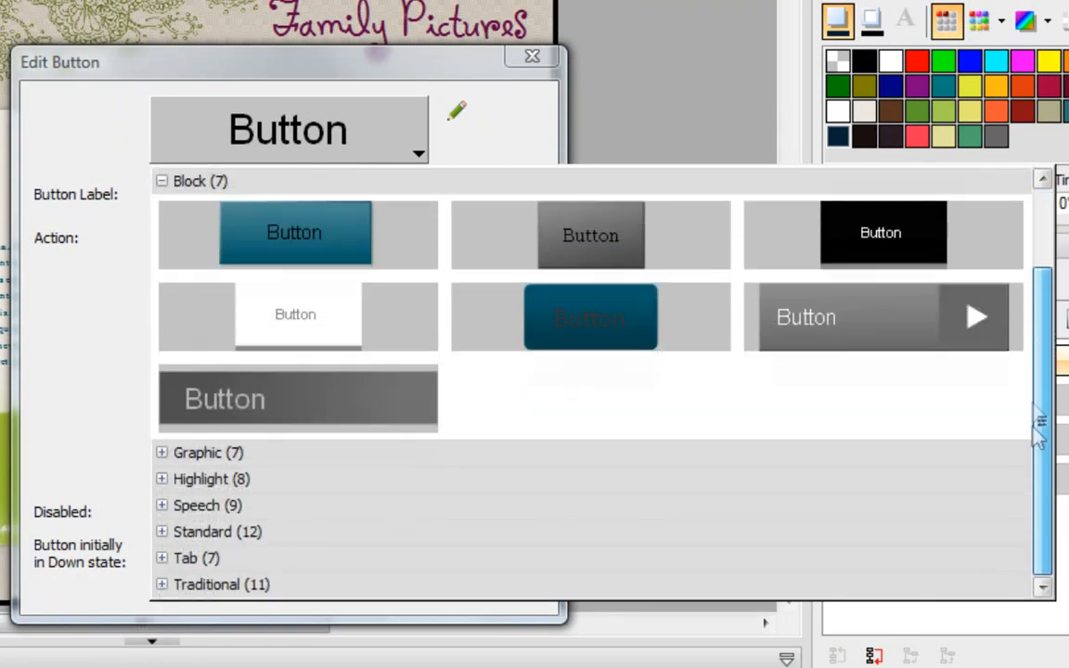
pyautogui.click(172, 455)
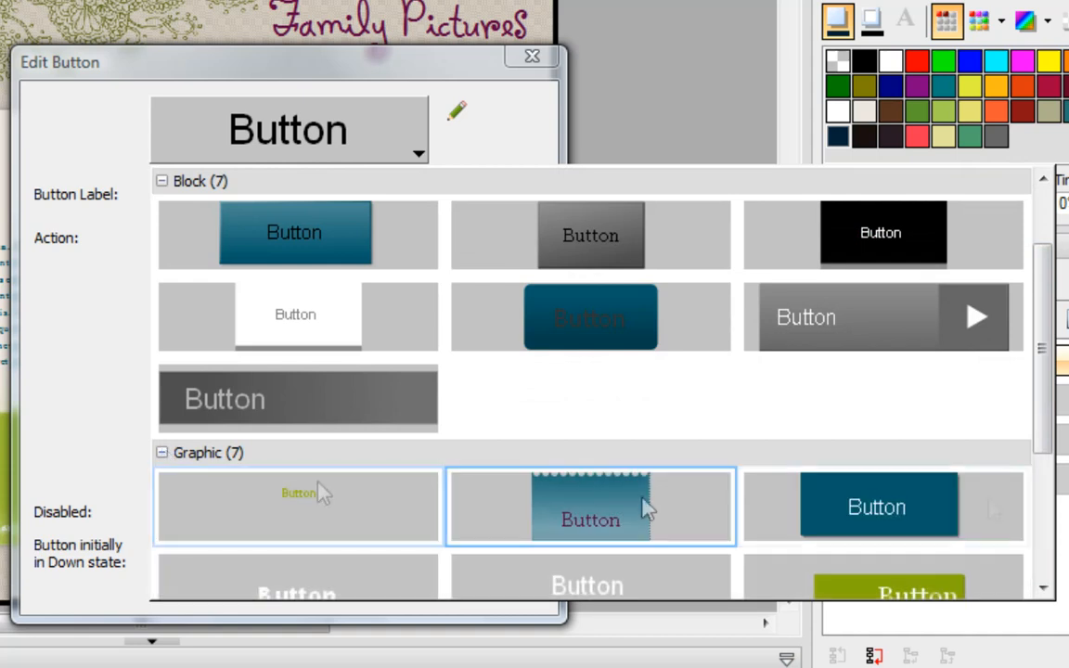
pyautogui.moveTo(1043, 319); pyautogui.dragTo(1038, 495)
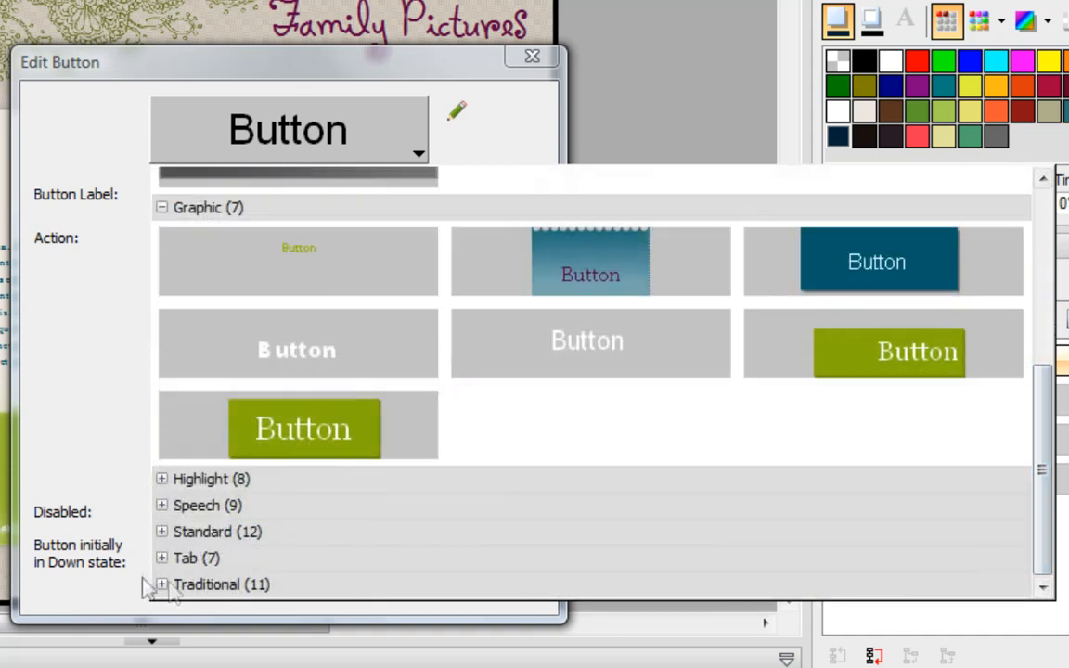
pyautogui.click(164, 533)
pyautogui.moveTo(1049, 371); pyautogui.dragTo(1061, 253)
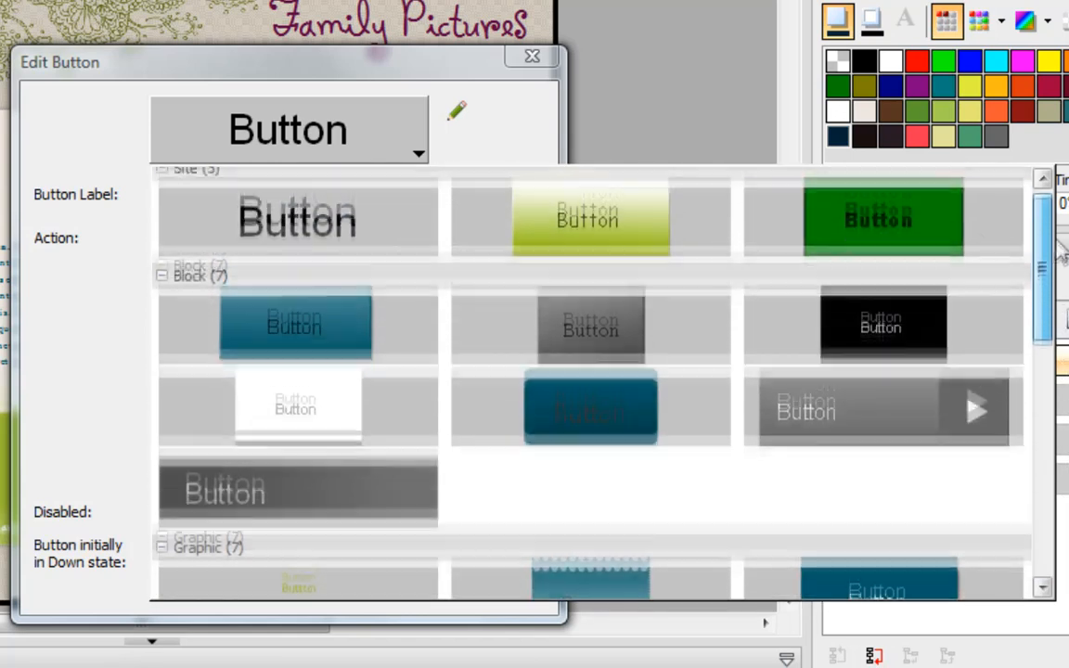
pyautogui.click(955, 238)
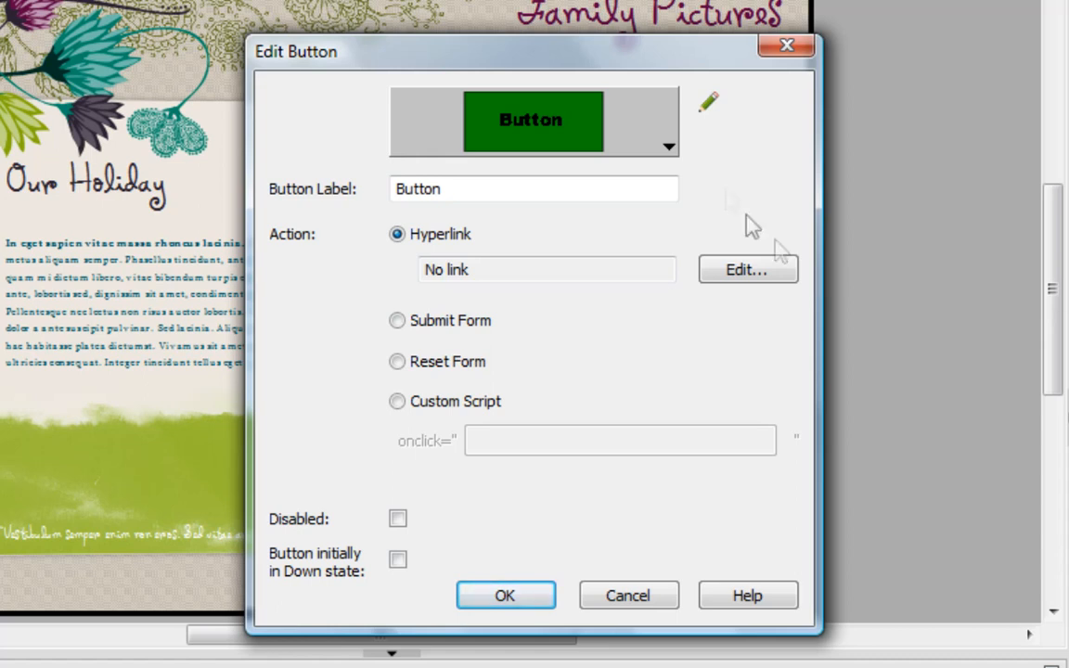
pyautogui.click(705, 111)
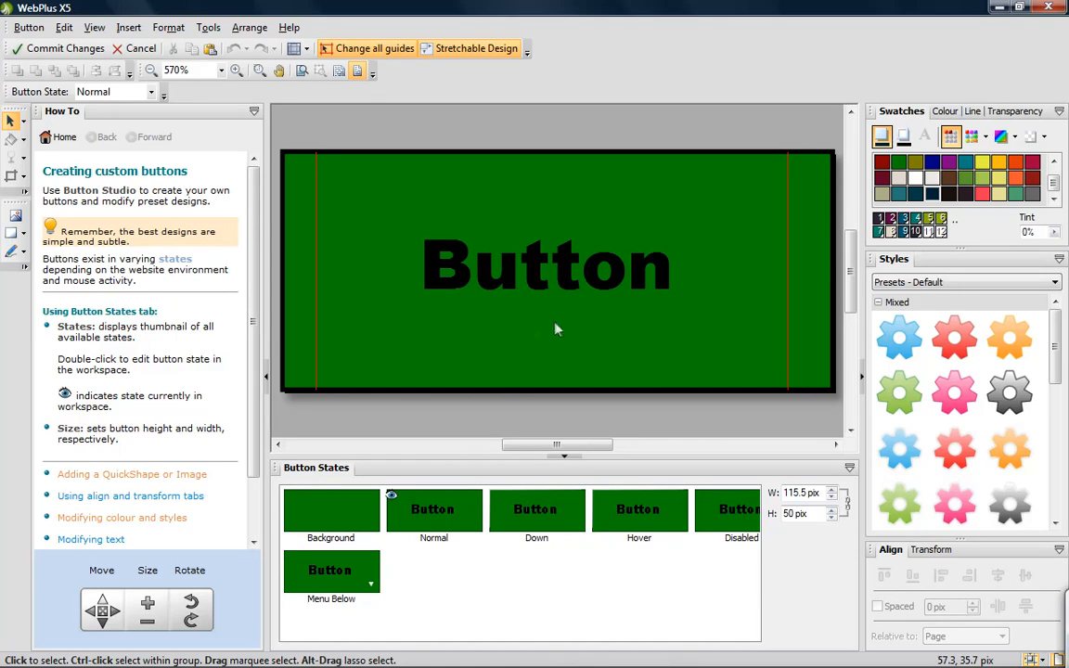
# - Look through the How To topics on align and transform, colour and styles, and modifying text, and collapse the help pane
pyautogui.scroll(-2, 260, 267)
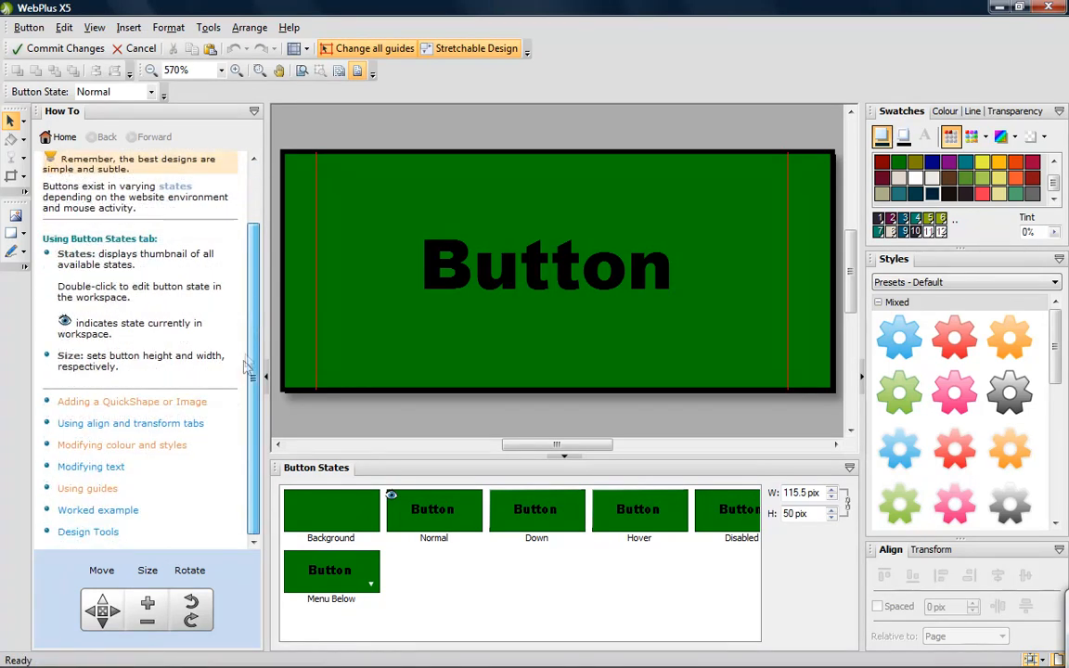
pyautogui.click(130, 391)
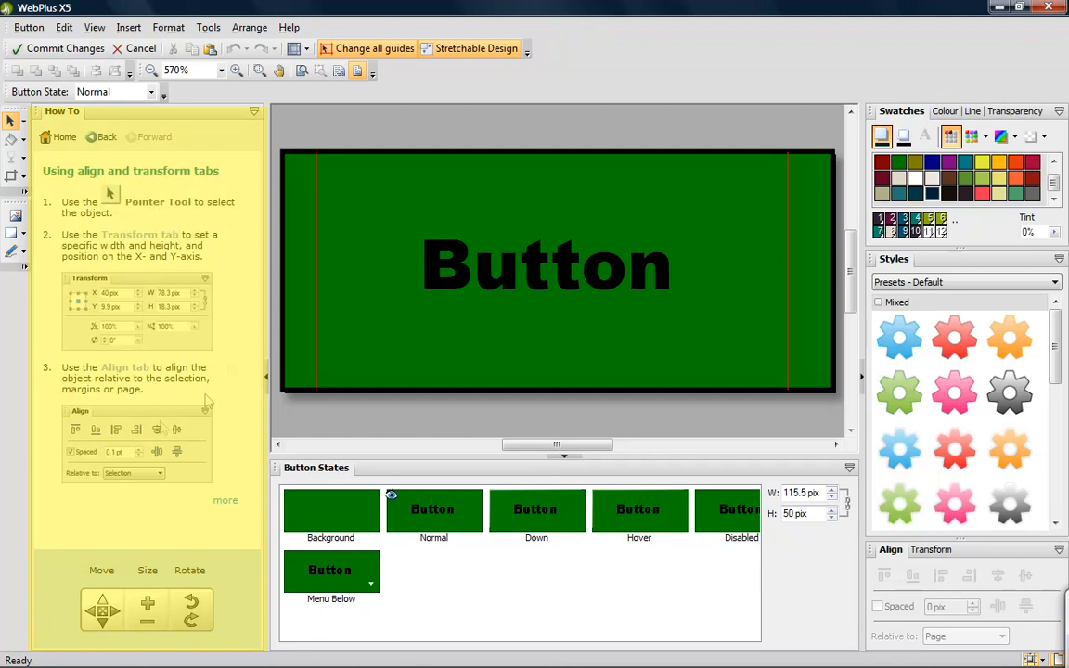
pyautogui.click(105, 137)
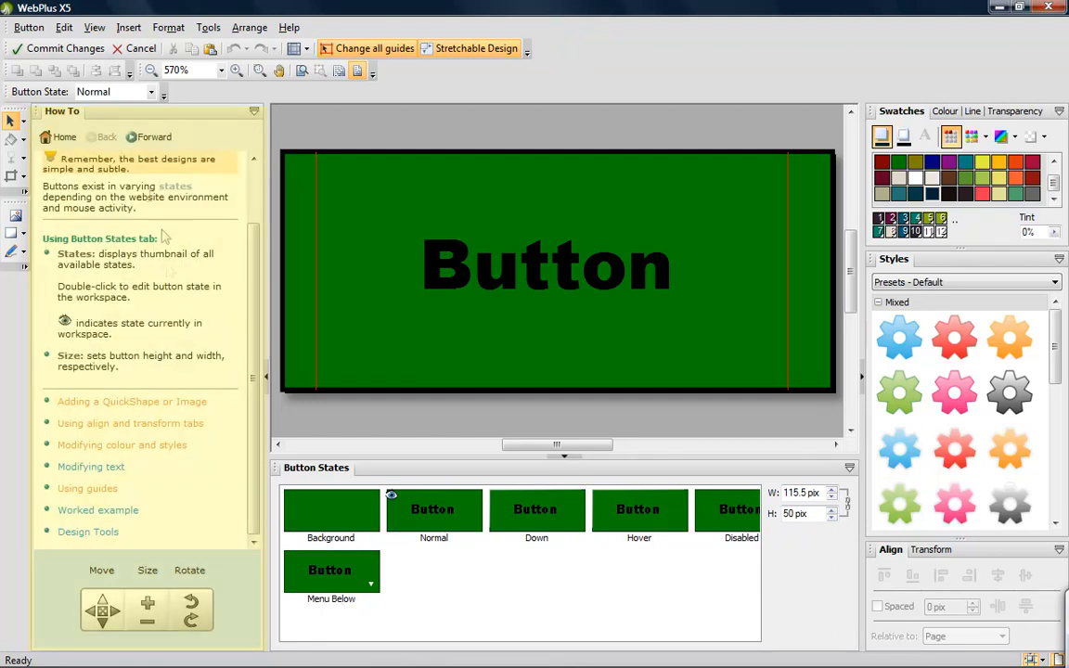
pyautogui.click(132, 447)
pyautogui.click(105, 137)
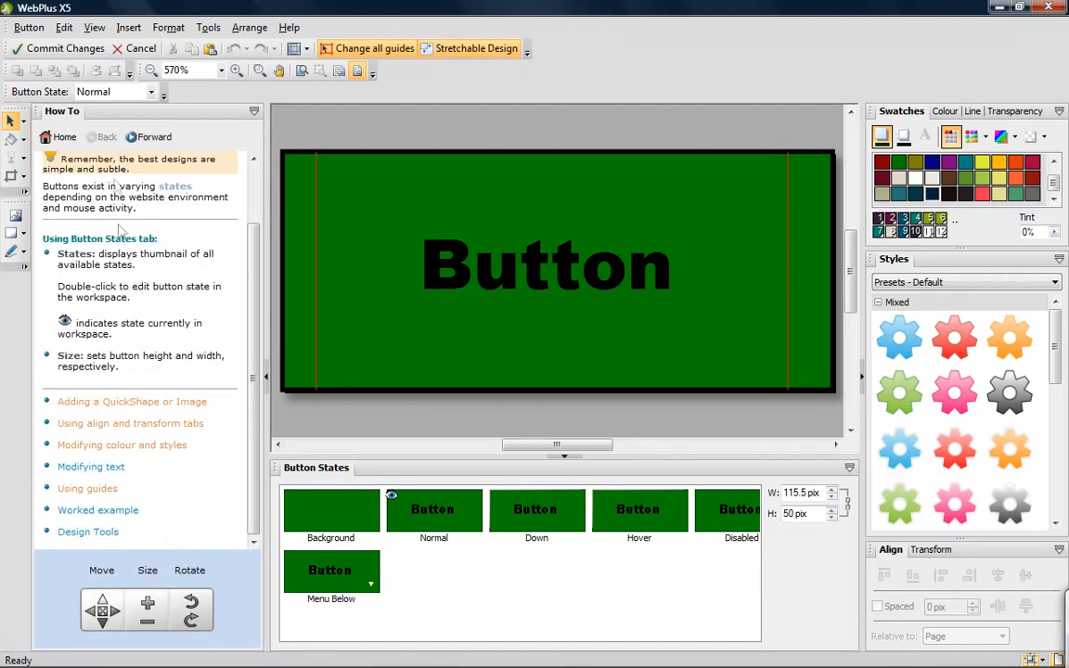
pyautogui.click(100, 467)
pyautogui.click(106, 137)
pyautogui.click(264, 380)
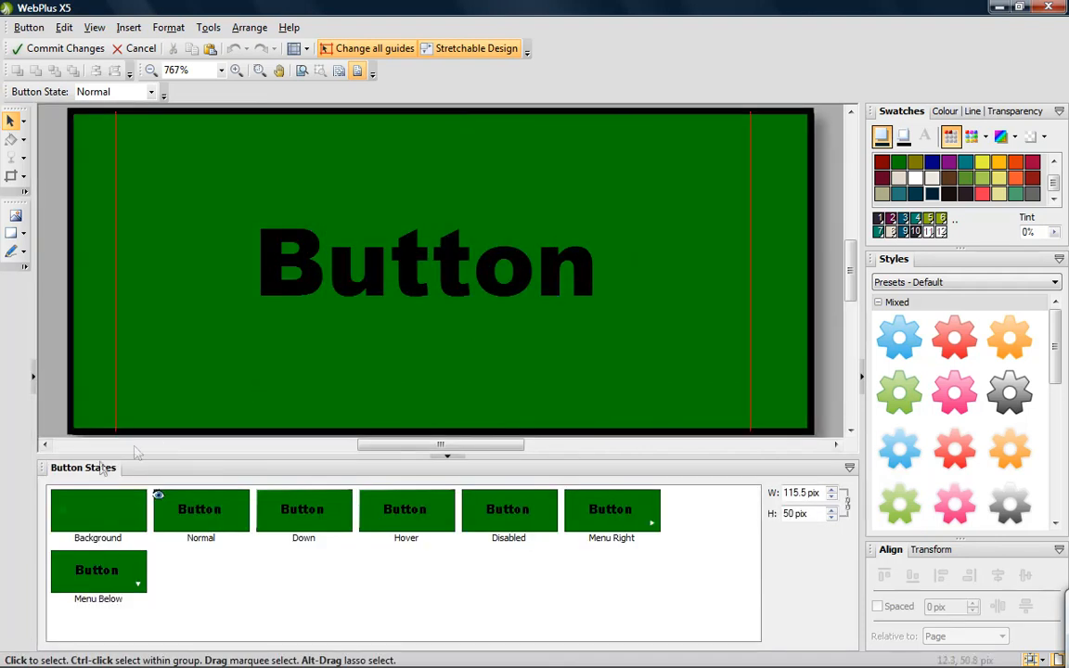
# - Open the Background state for editing and select its green rectangle
pyautogui.click(109, 516)
pyautogui.click(102, 516)
pyautogui.click(334, 353)
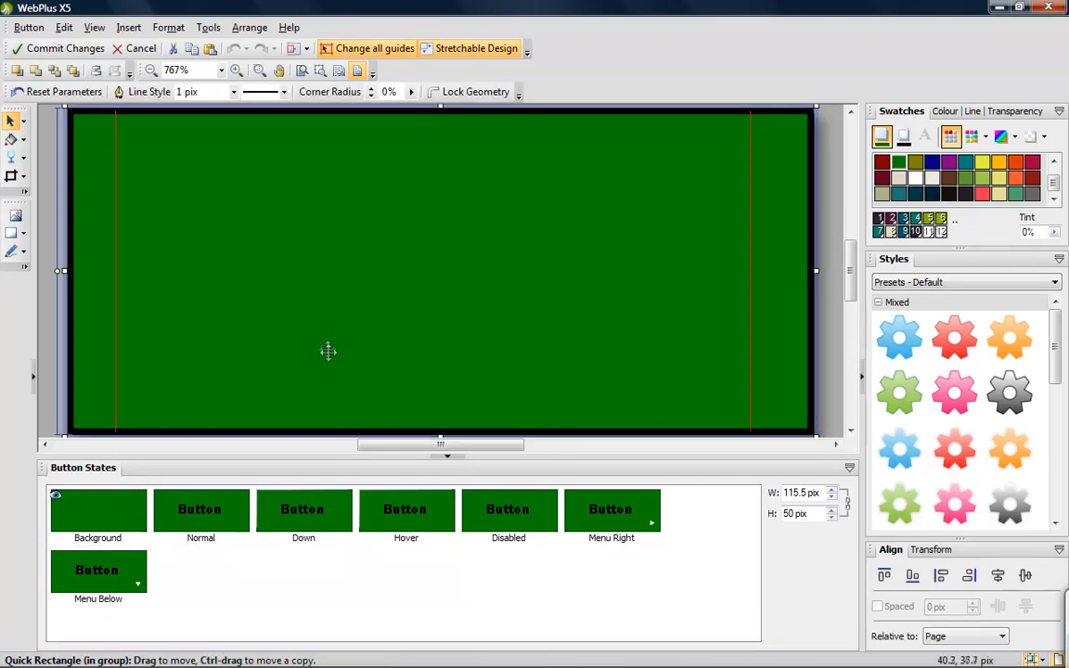
# - Nudge the background rectangle slightly, and resize it to about half width and back to fill the button area
pyautogui.moveTo(317, 303)
pyautogui.mouseDown()
pyautogui.moveTo(399, 369)
pyautogui.moveTo(382, 321)
pyautogui.moveTo(325, 307)
pyautogui.mouseUp()
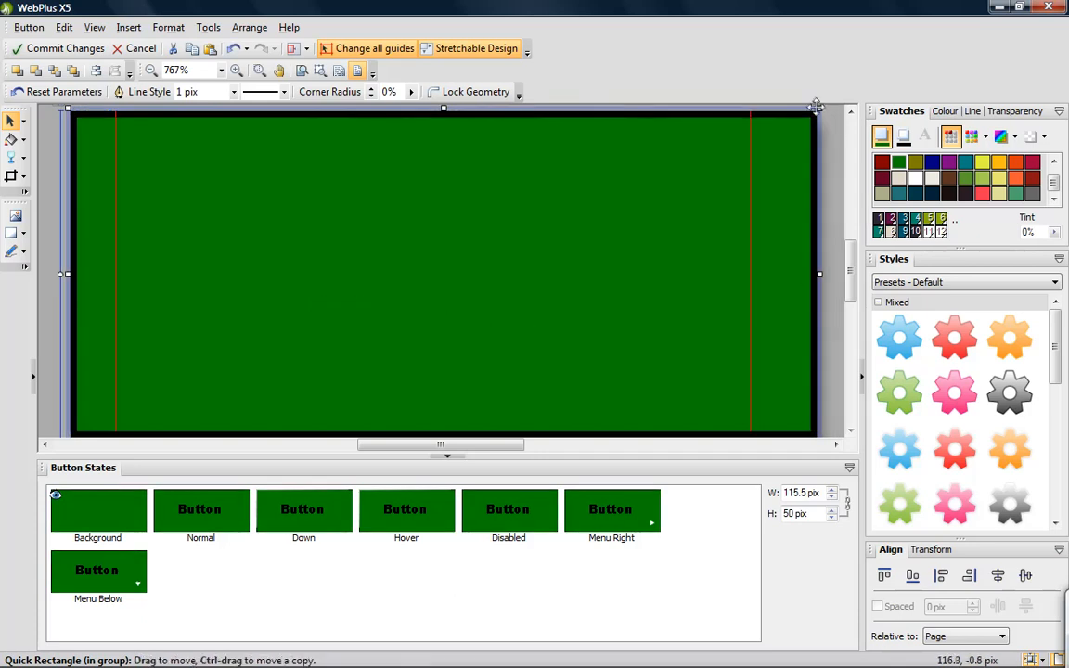
pyautogui.moveTo(819, 109); pyautogui.dragTo(451, 157)
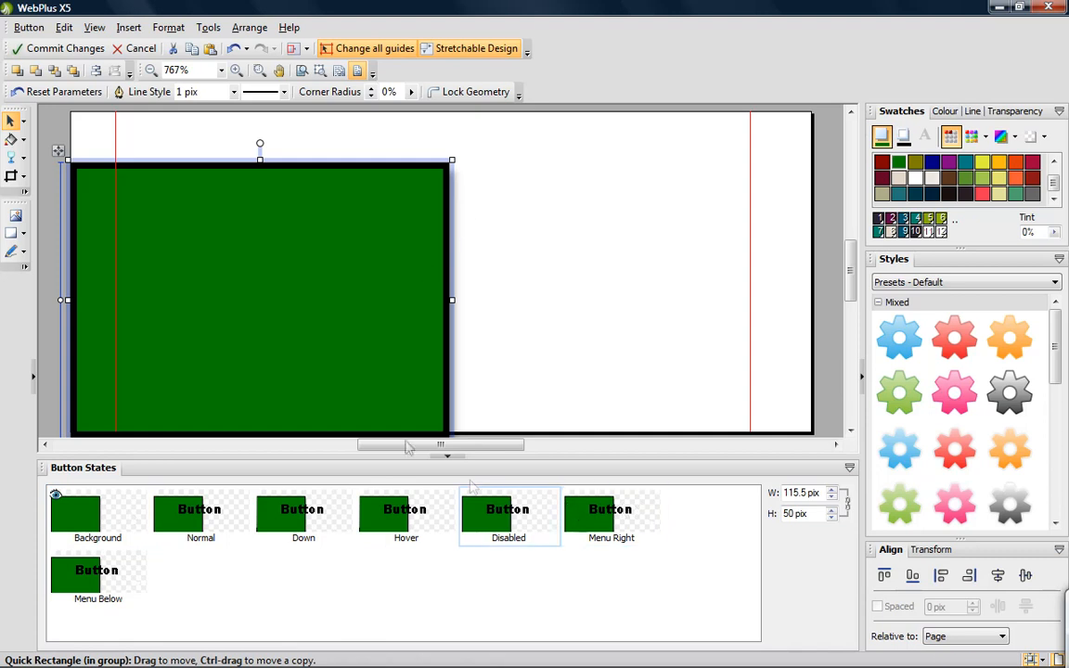
pyautogui.moveTo(452, 159); pyautogui.dragTo(813, 109)
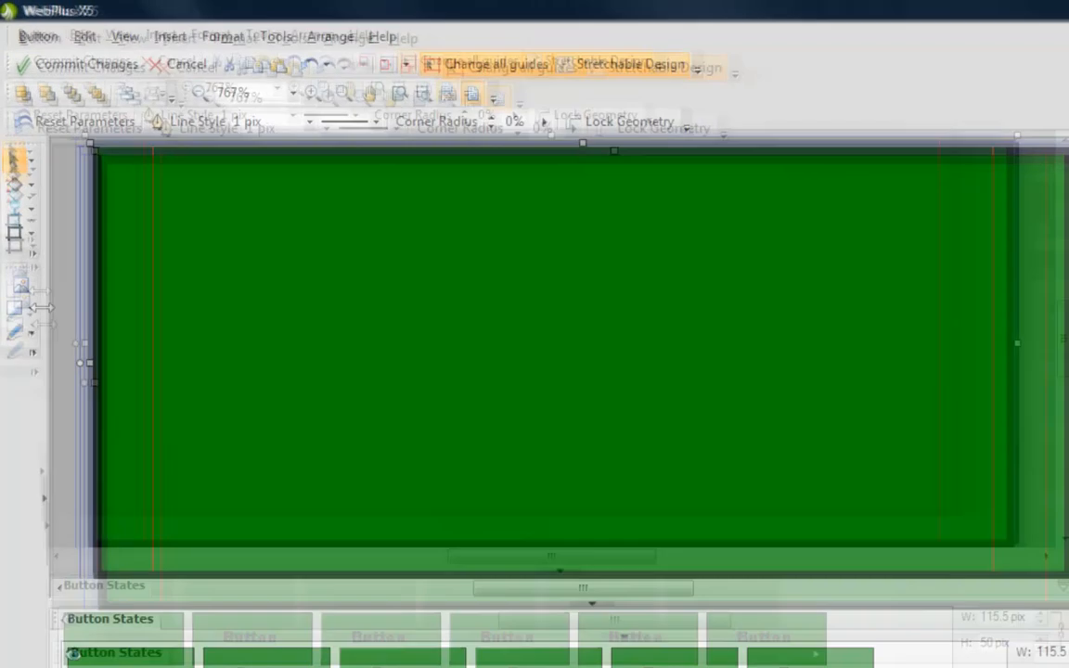
pyautogui.click(24, 233)
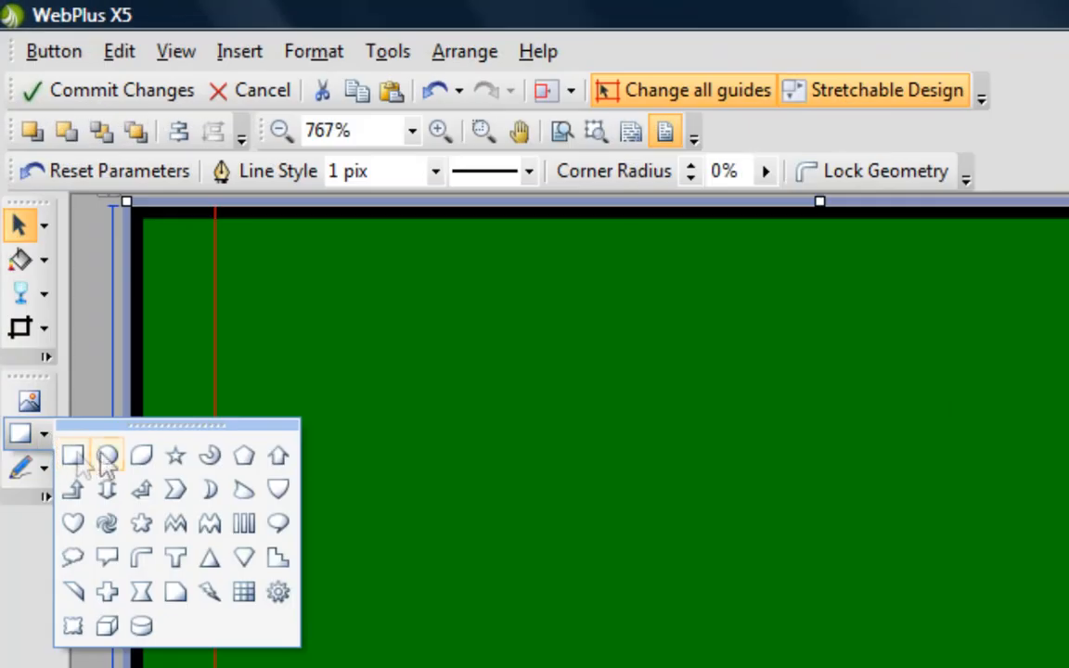
pyautogui.click(94, 367)
pyautogui.click(576, 538)
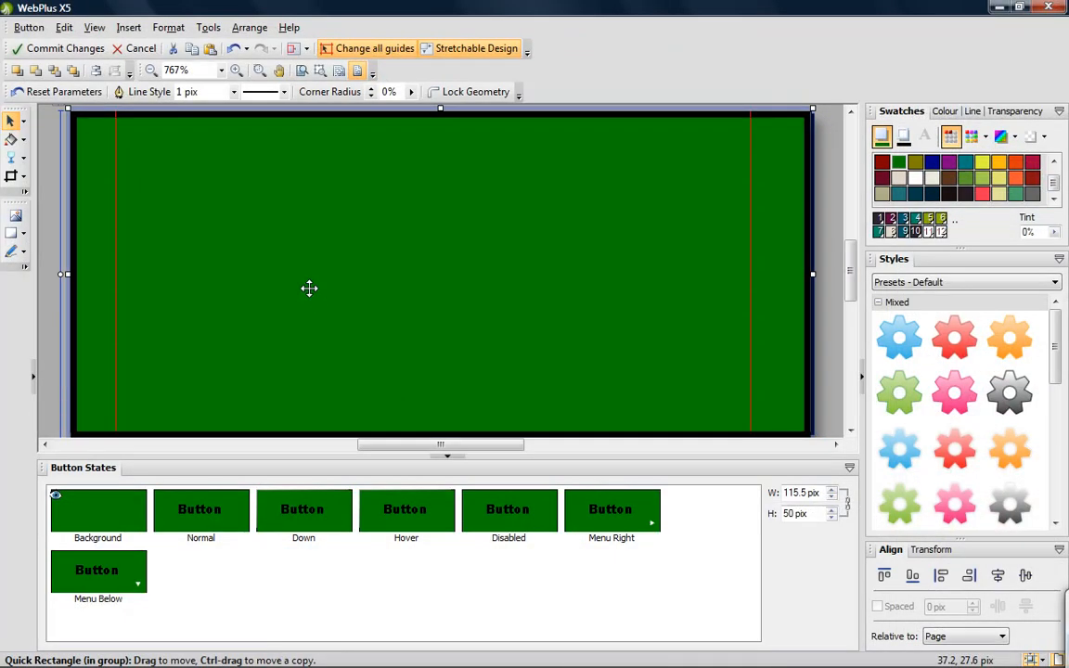
# - Try several fill colours on the background rectangle, including teal and beige, and settle on orange
pyautogui.click(965, 164)
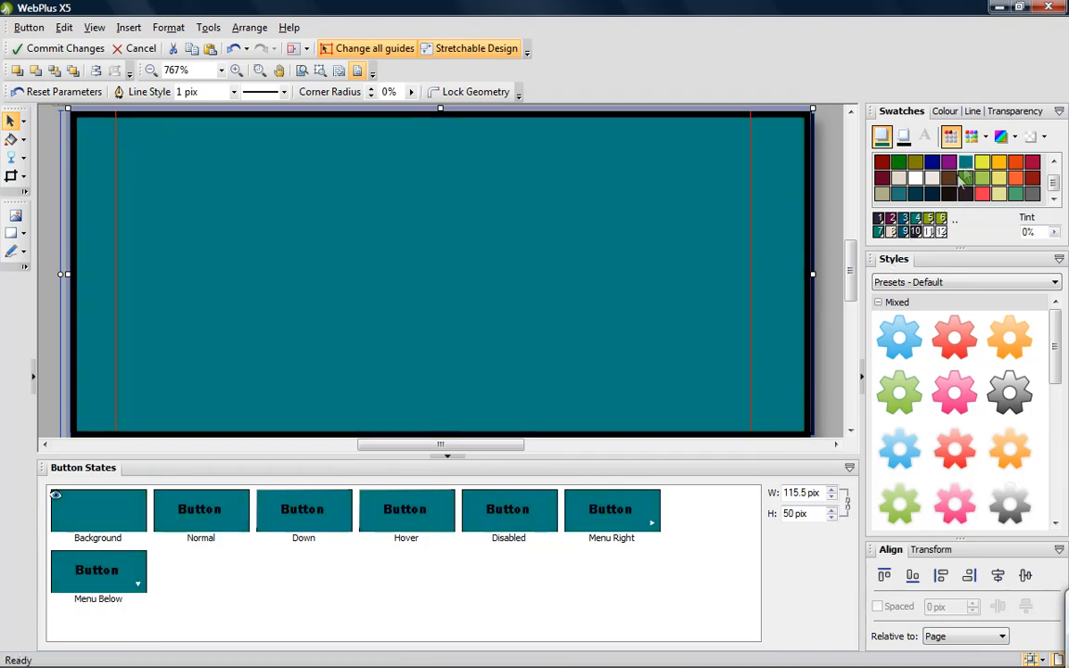
pyautogui.click(933, 178)
pyautogui.click(916, 178)
pyautogui.click(899, 178)
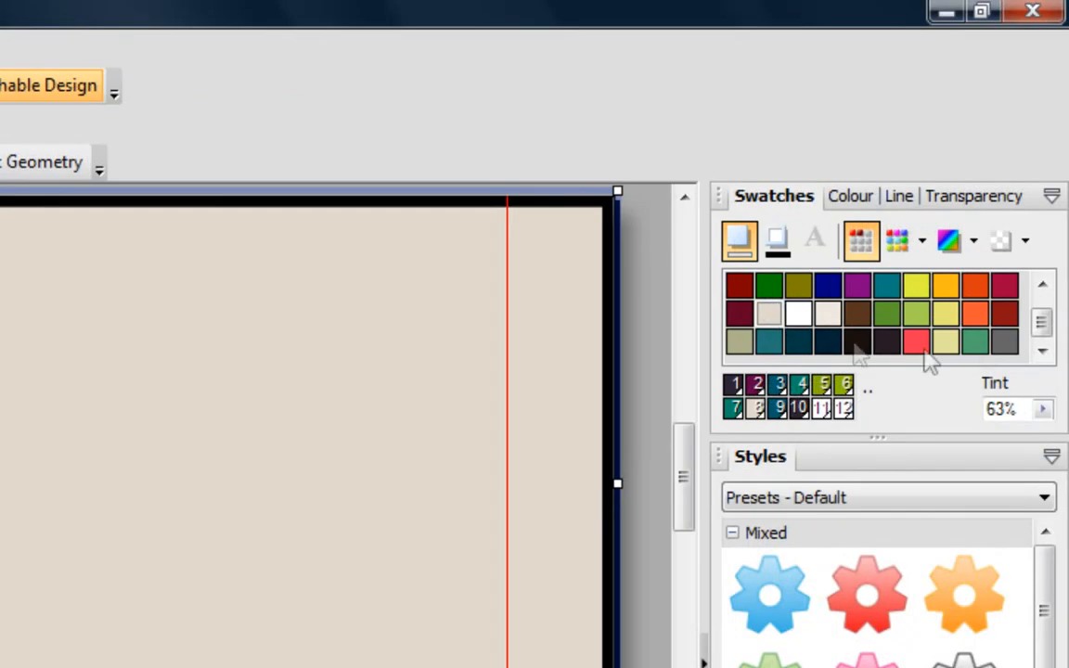
pyautogui.scroll(1, 939, 297)
pyautogui.click(974, 318)
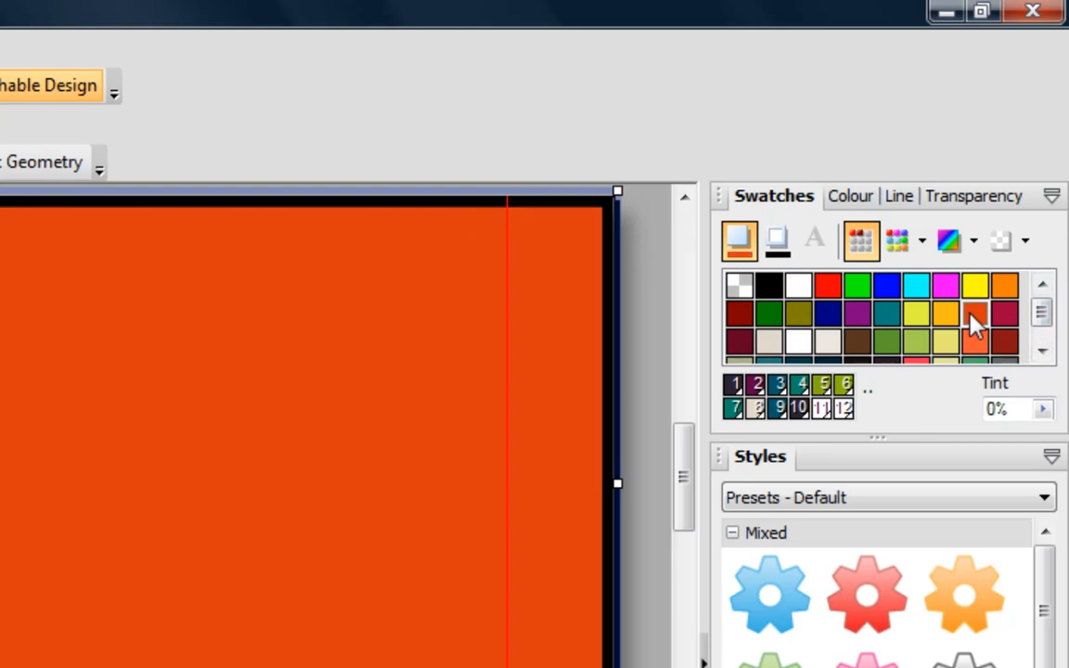
pyautogui.click(1045, 498)
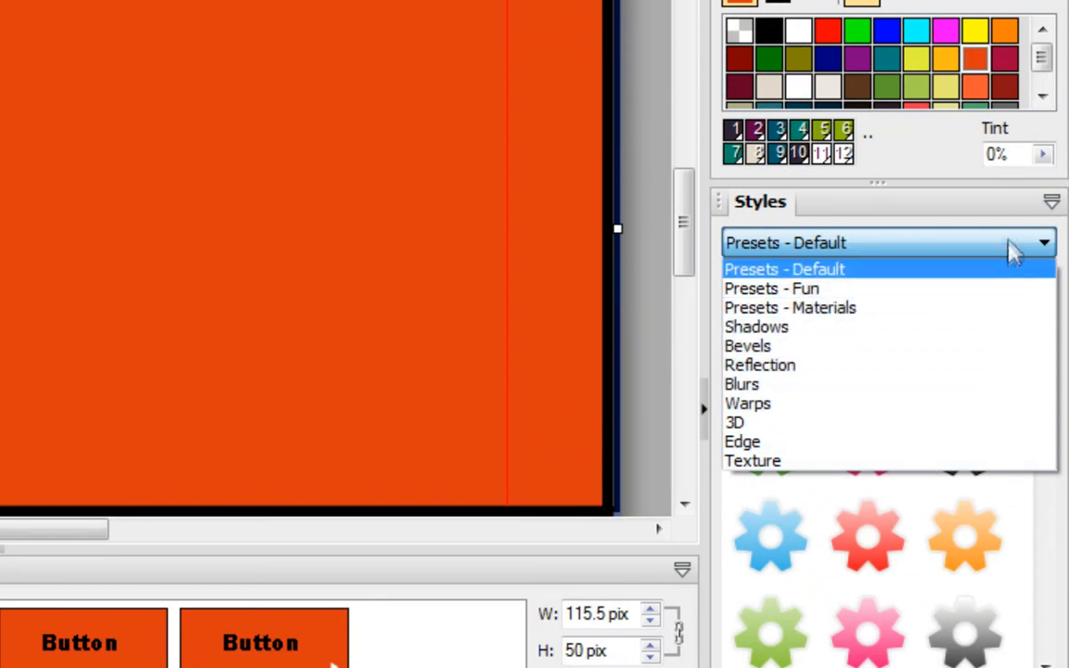
pyautogui.click(1007, 209)
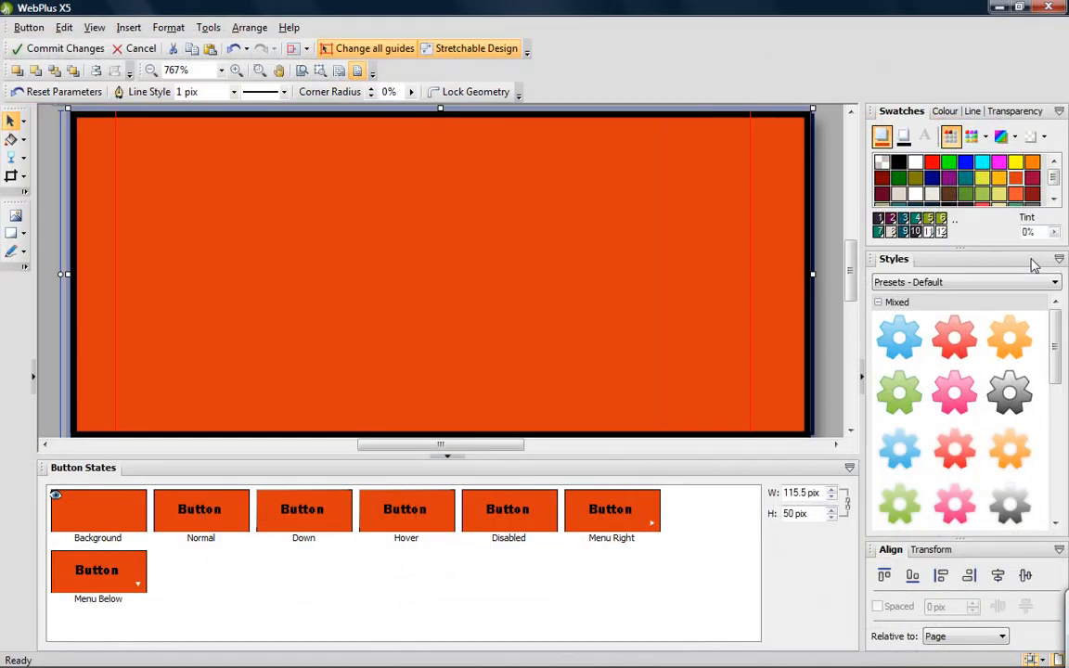
# - Apply a straight vertical linear gradient to the background rectangle, from green scheme colour 6 at the bottom to white at the top
pyautogui.click(11, 139)
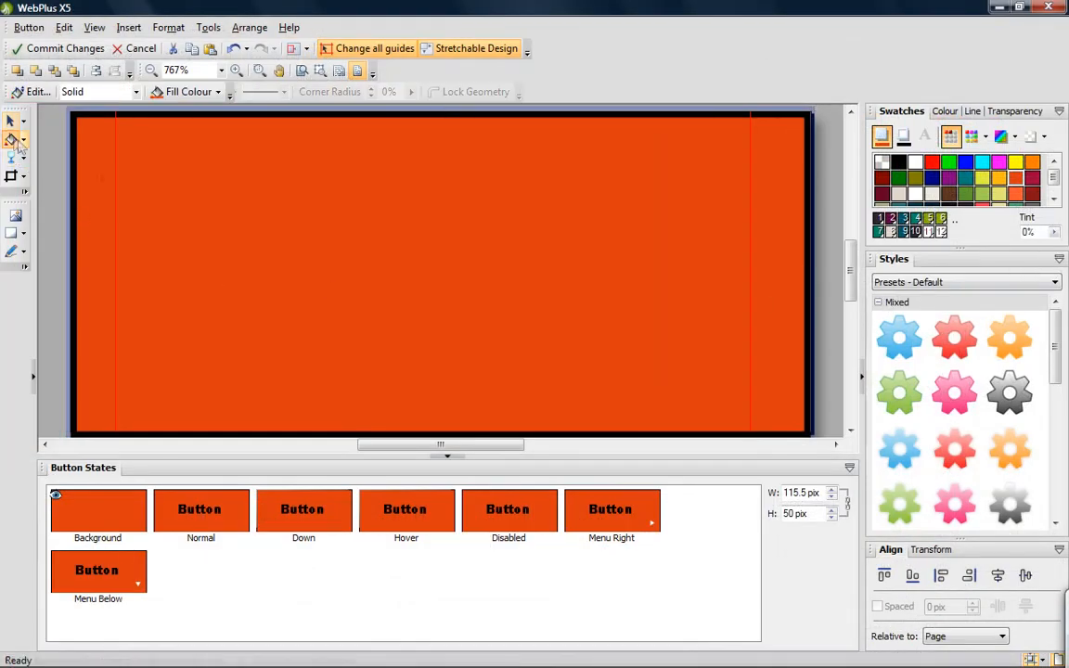
pyautogui.moveTo(429, 431); pyautogui.dragTo(432, 113)
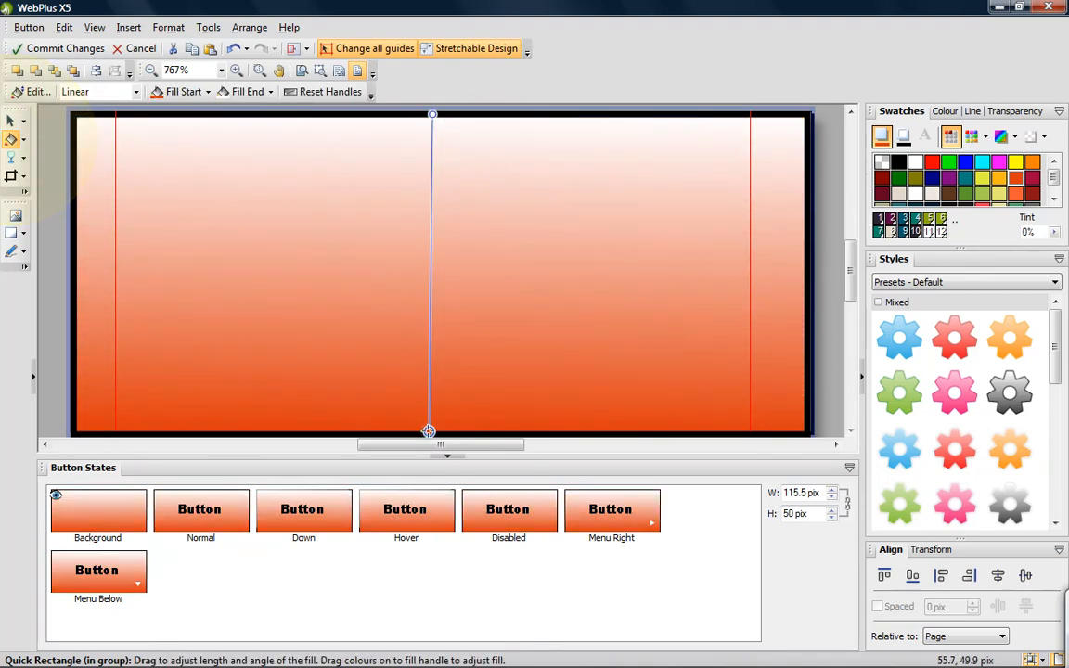
pyautogui.click(943, 219)
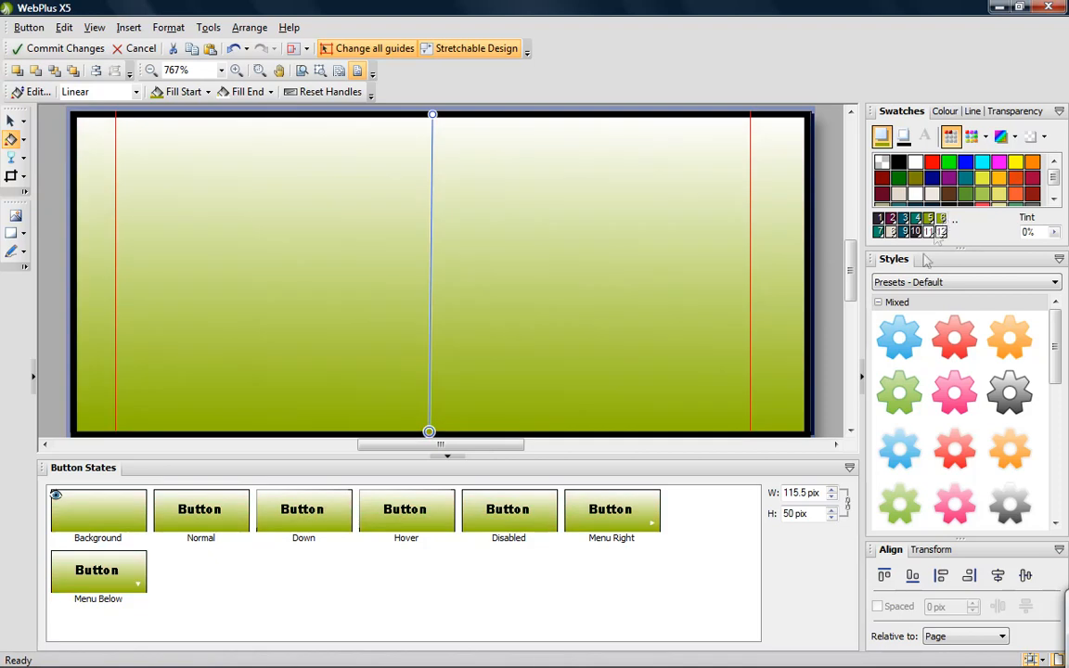
pyautogui.moveTo(428, 432)
pyautogui.mouseDown()
pyautogui.moveTo(464, 431)
pyautogui.moveTo(626, 271)
pyautogui.moveTo(539, 381)
pyautogui.moveTo(433, 431)
pyautogui.mouseUp()
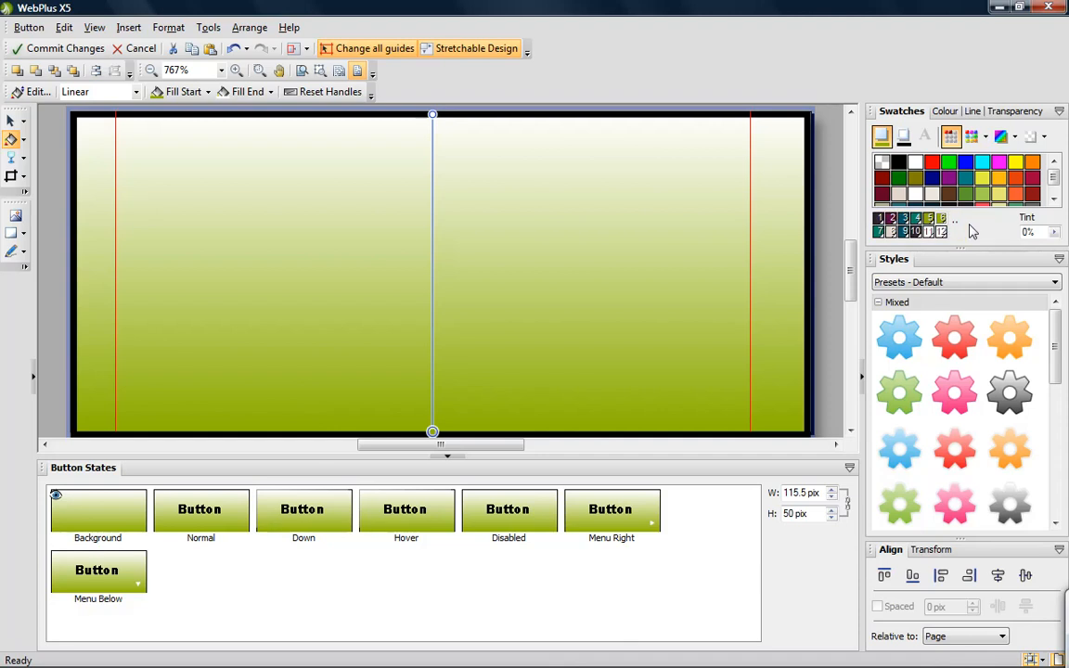
# - Remove the black outline from the background rectangle by setting its line colour to None, and deselect it
pyautogui.click(906, 140)
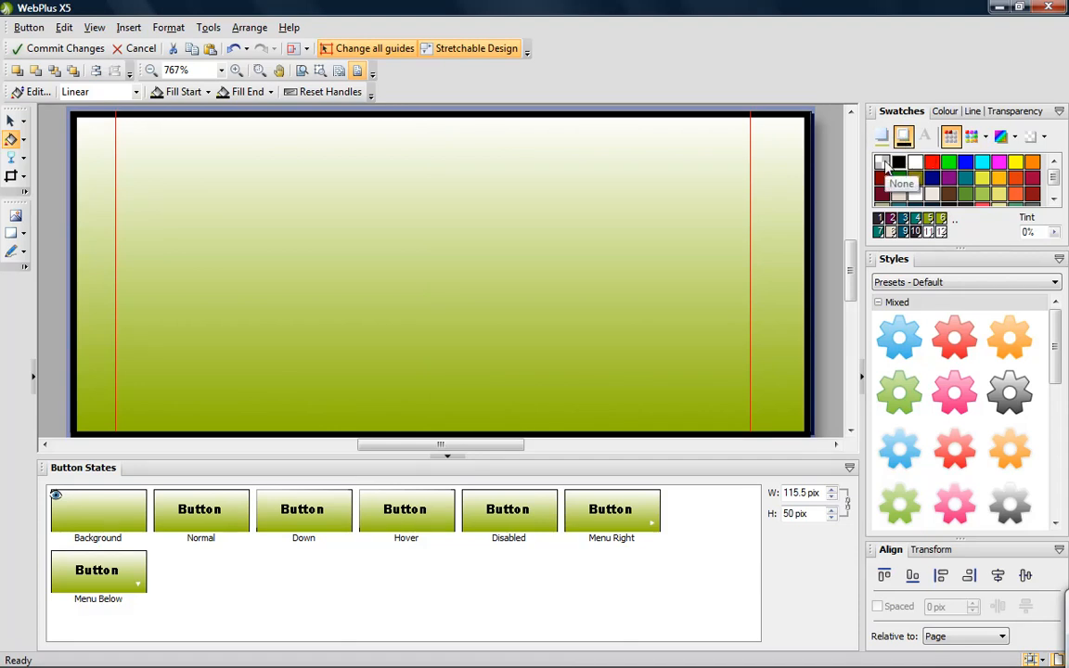
pyautogui.click(885, 165)
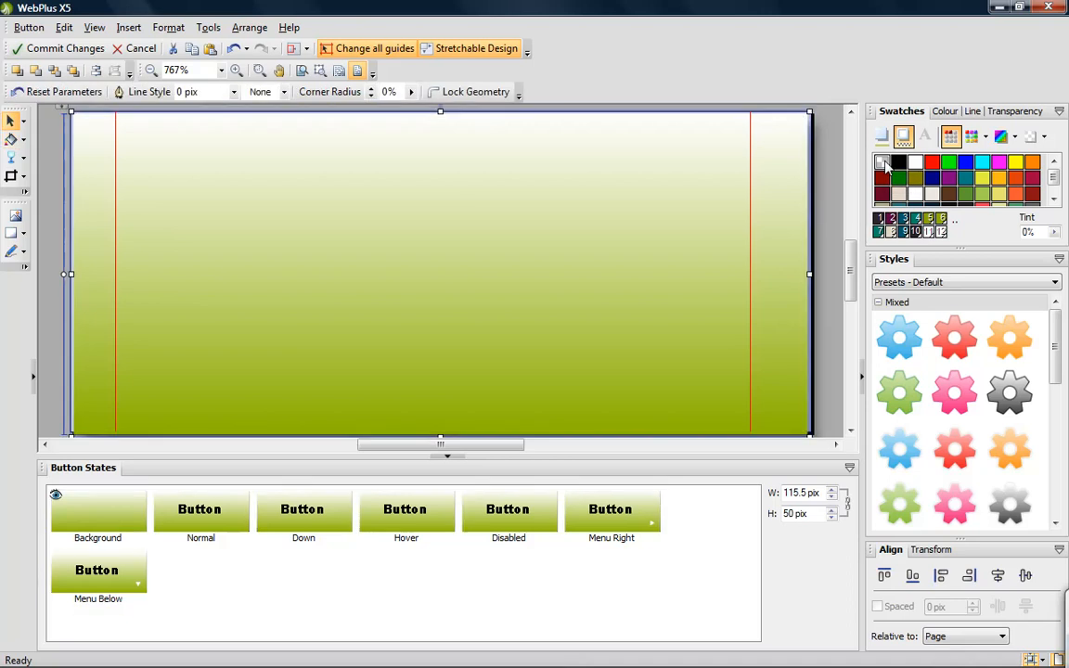
pyautogui.click(829, 197)
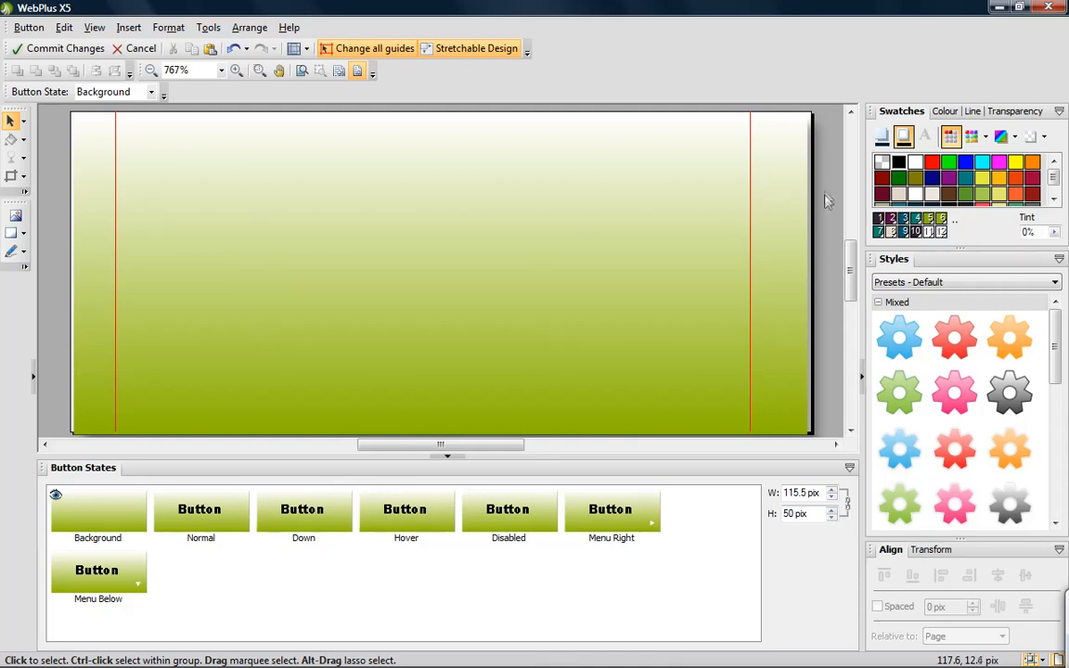
# - Open the Normal state and change the font of the button's label text to Comic Sans MS
pyautogui.click(206, 520)
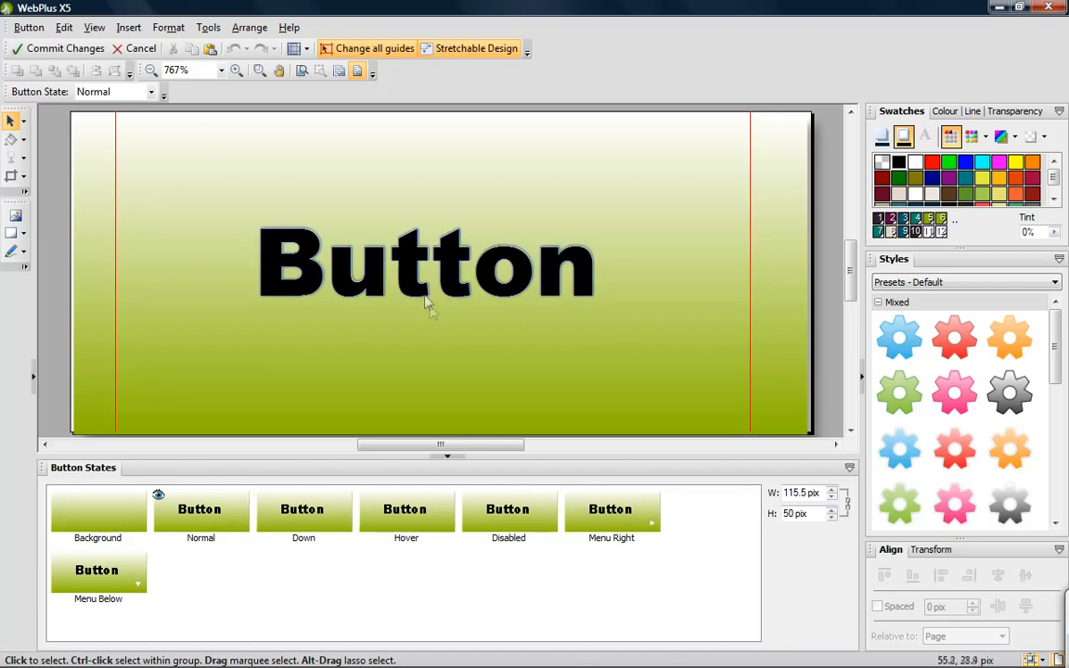
pyautogui.click(425, 295)
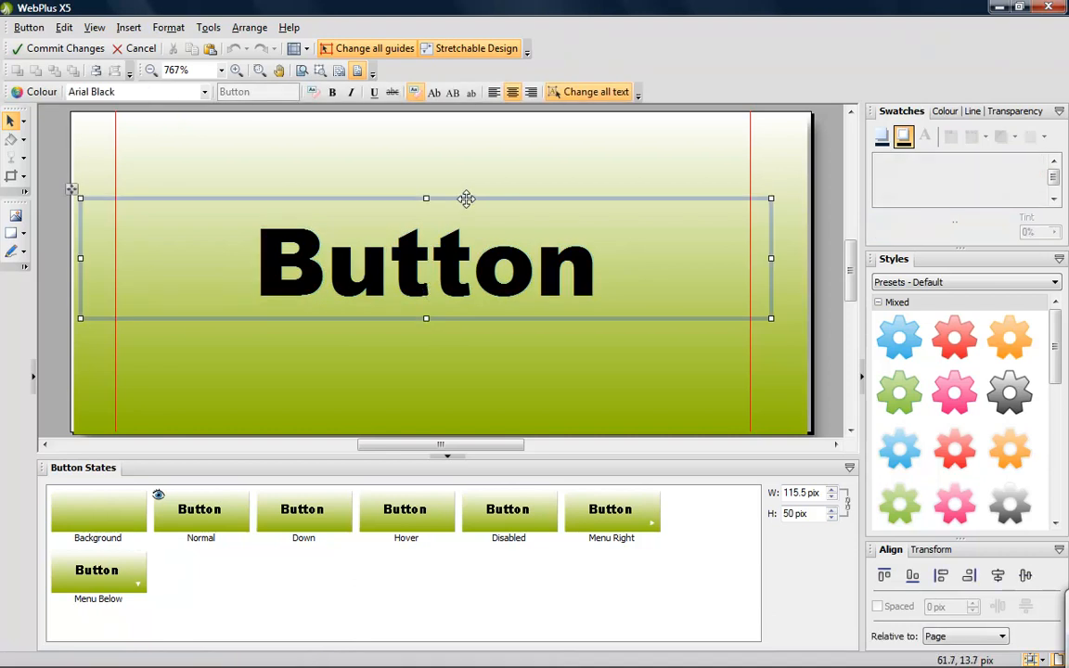
pyautogui.click(205, 92)
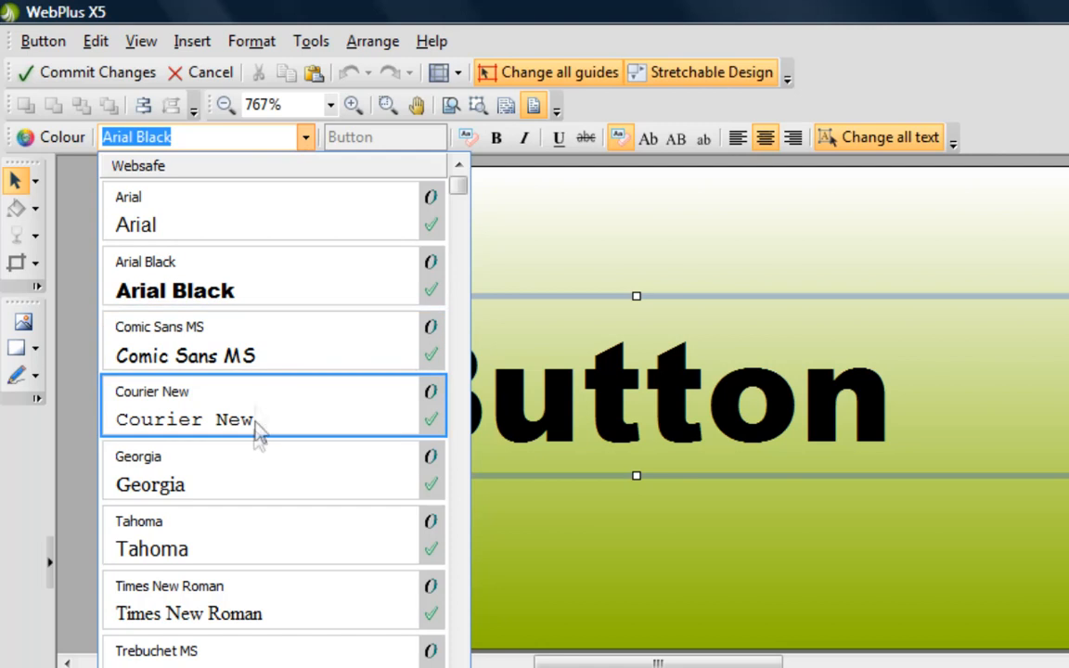
pyautogui.click(265, 359)
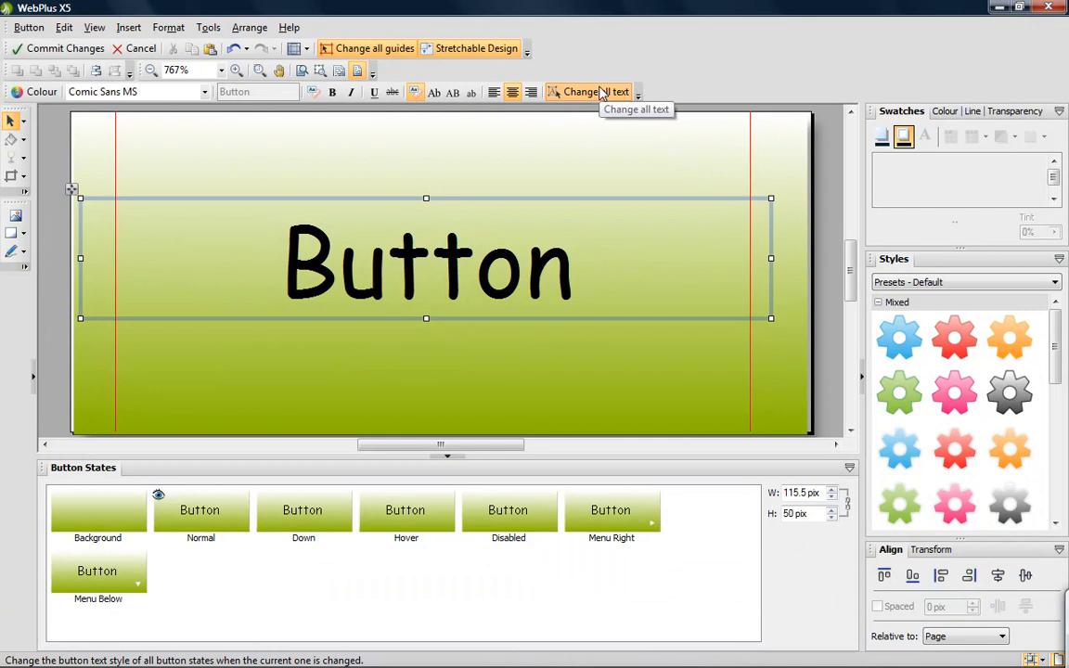
# - In the Down state, turn off Change all text, colour only that state's label white, and compare it with the Normal state
pyautogui.click(302, 512)
pyautogui.click(504, 195)
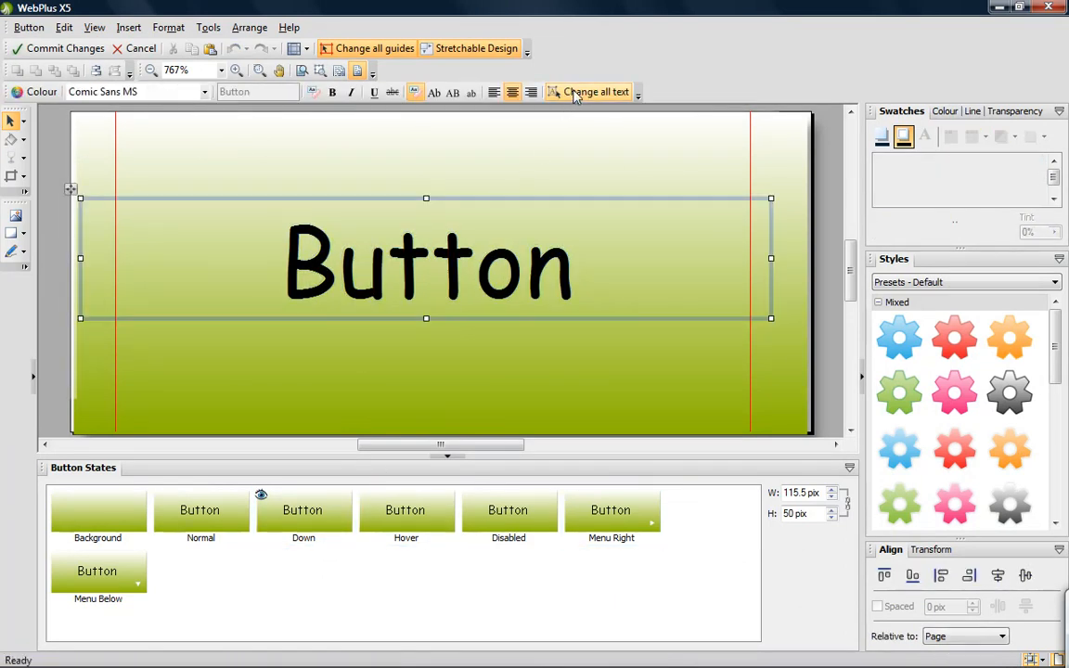
pyautogui.click(40, 93)
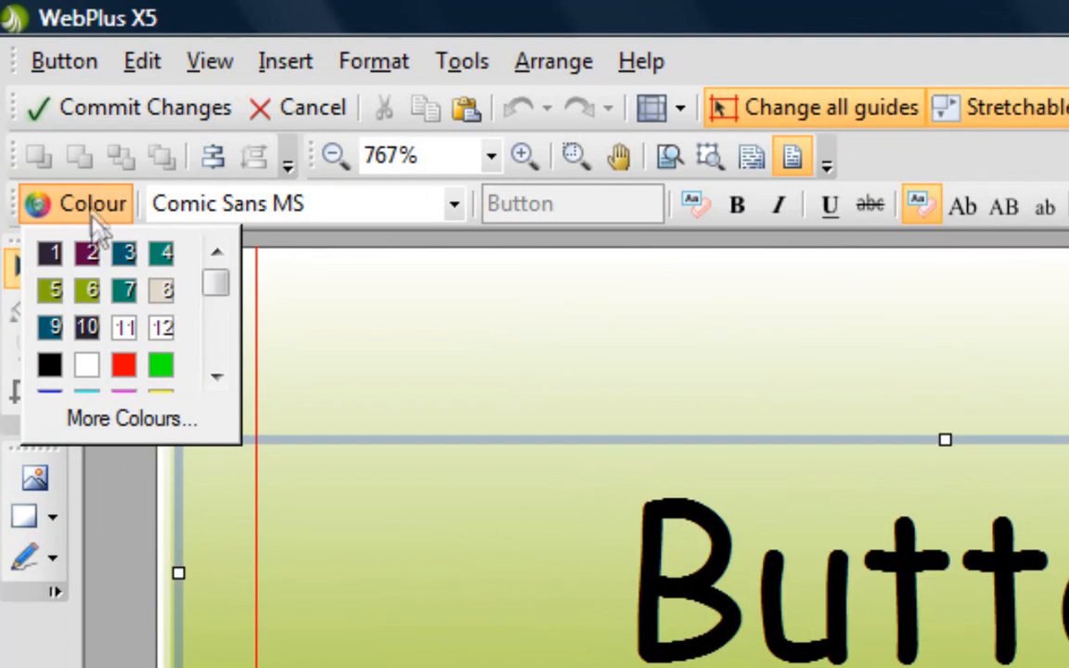
pyautogui.click(87, 365)
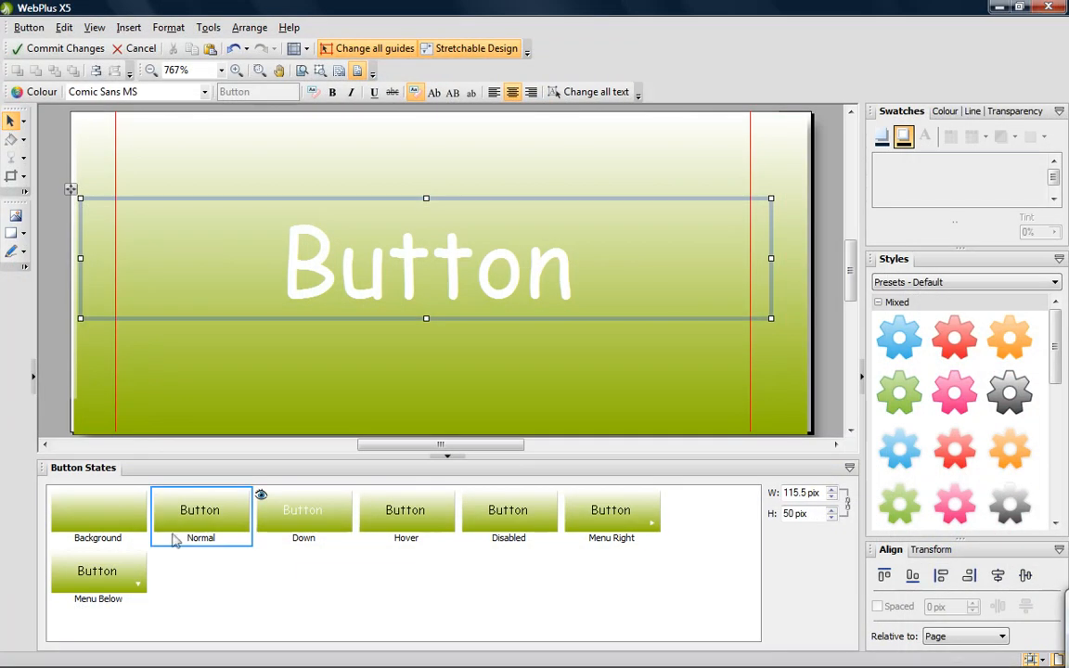
pyautogui.click(182, 532)
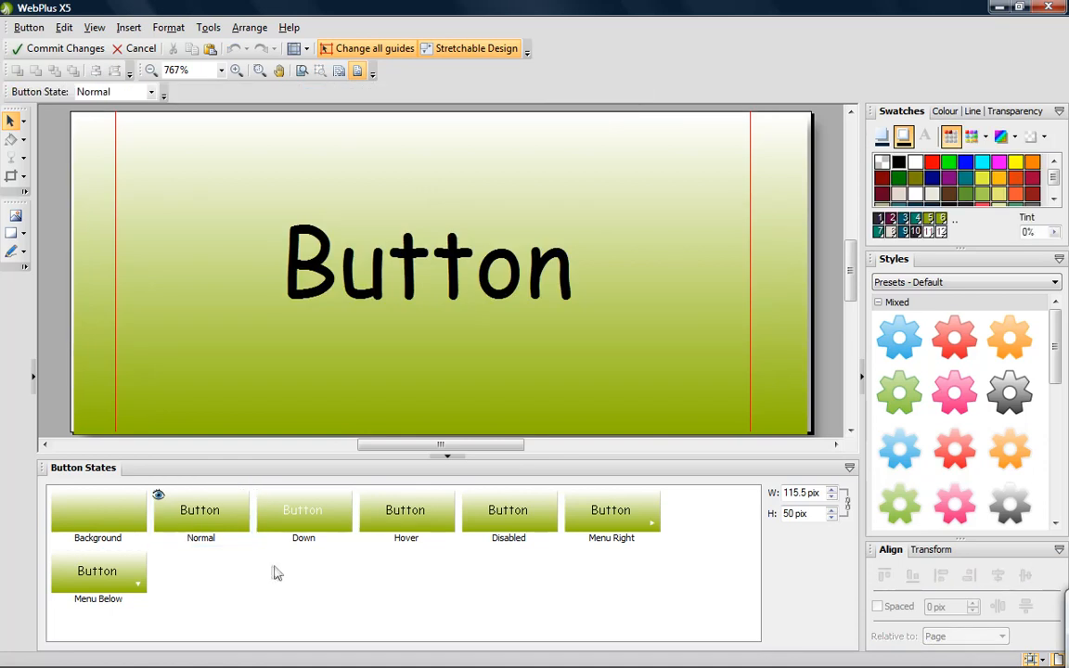
pyautogui.click(290, 534)
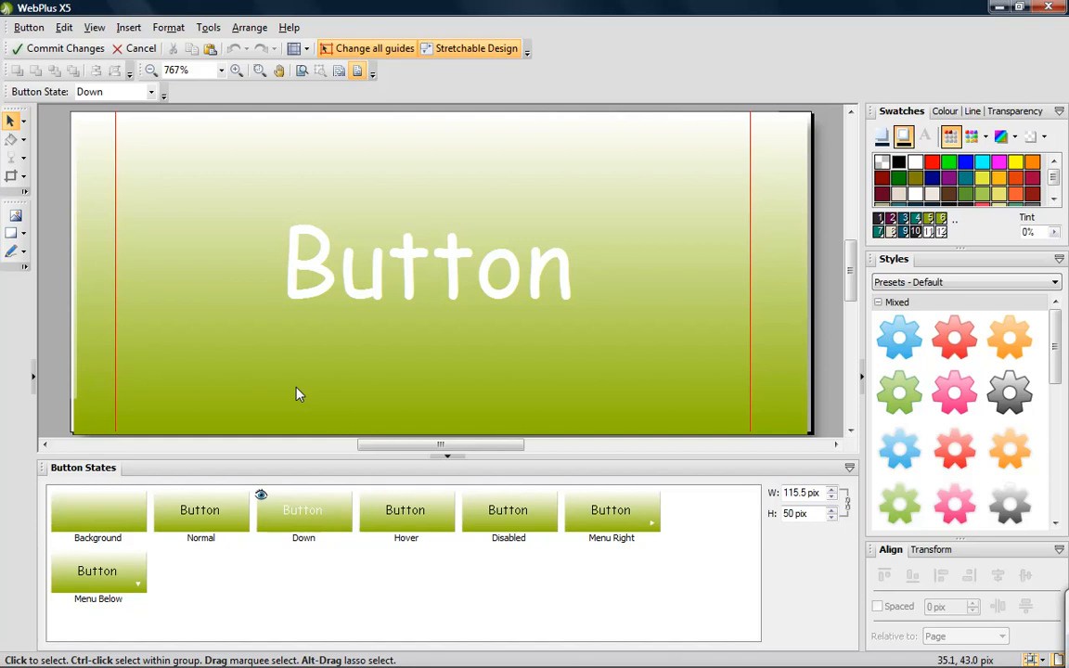
# - Copy the gradient rectangle from the Background state and paste it in place in the Down state
pyautogui.click(93, 525)
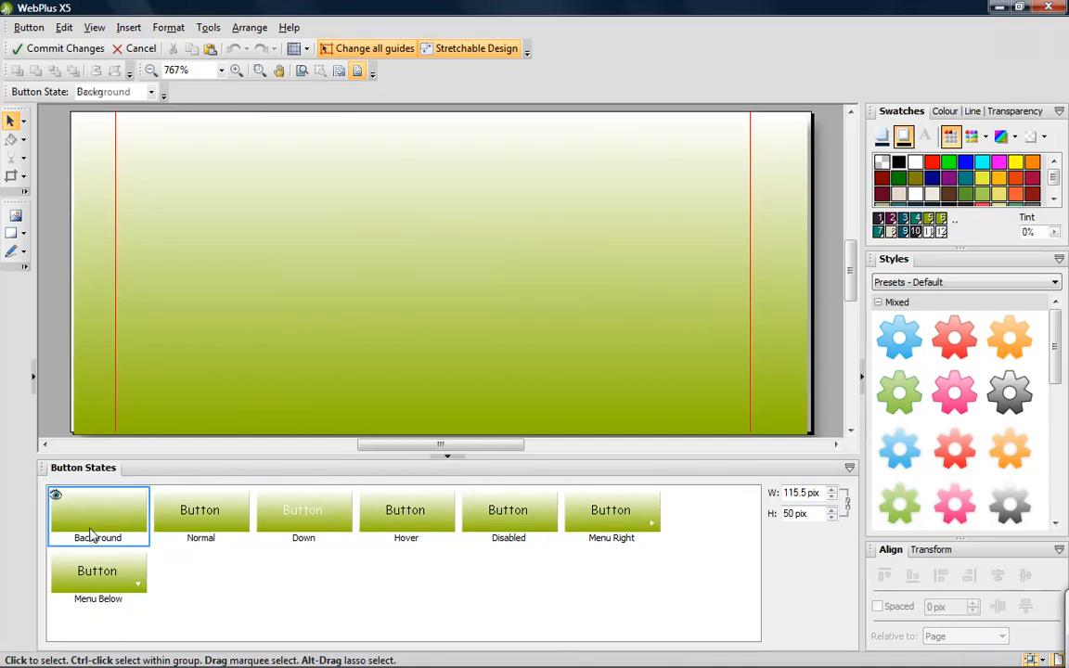
pyautogui.click(201, 386)
pyautogui.click(64, 27)
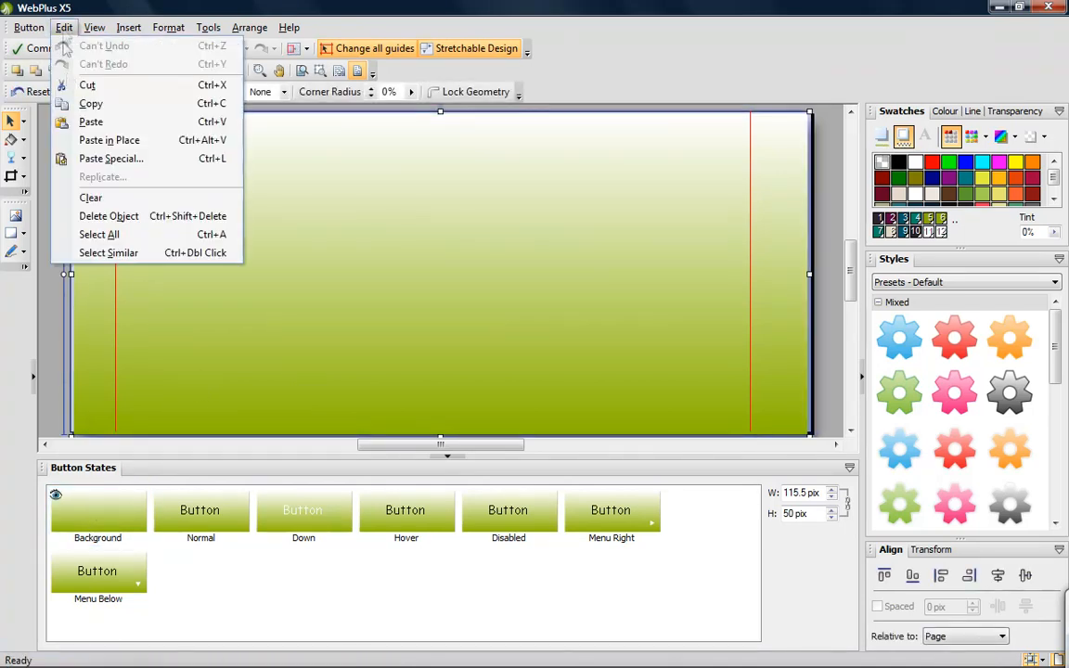
pyautogui.click(90, 104)
pyautogui.click(311, 519)
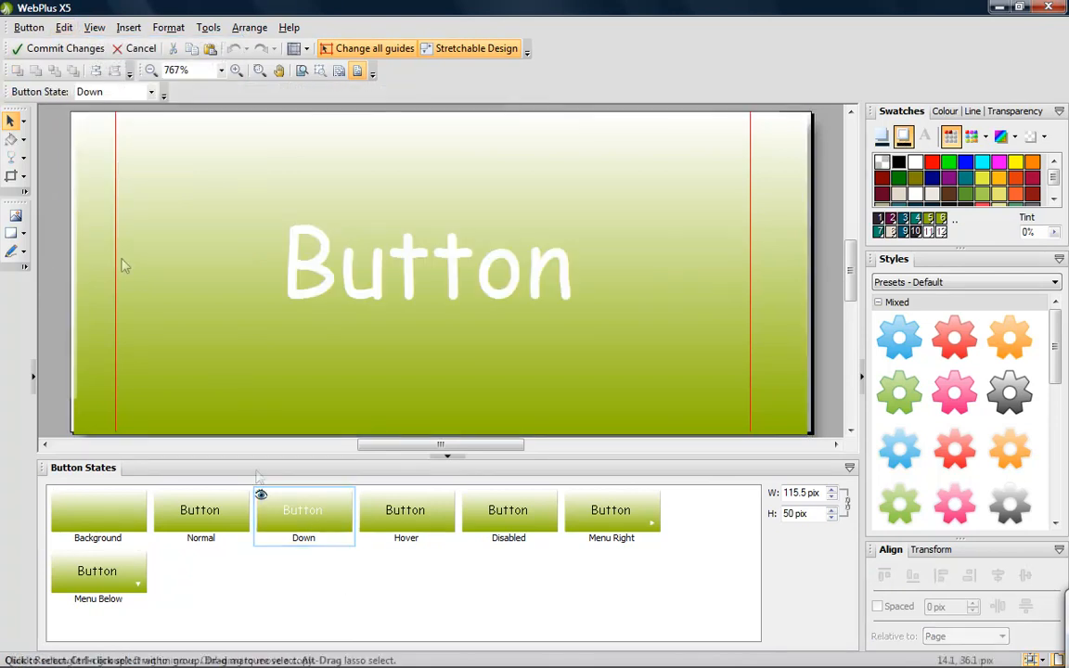
pyautogui.click(64, 27)
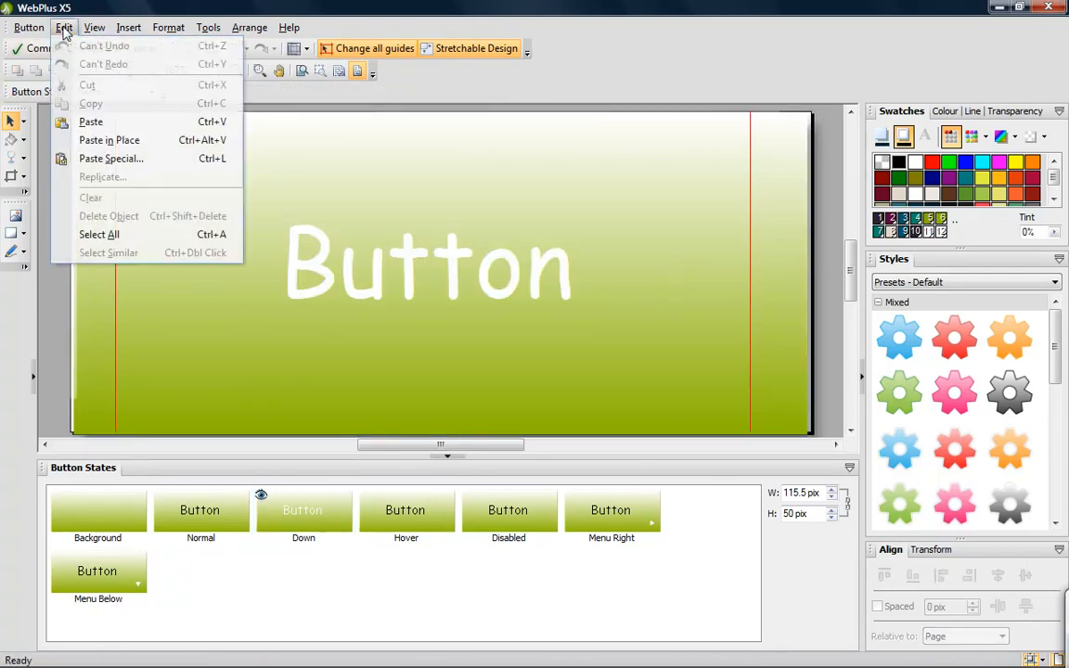
pyautogui.click(107, 139)
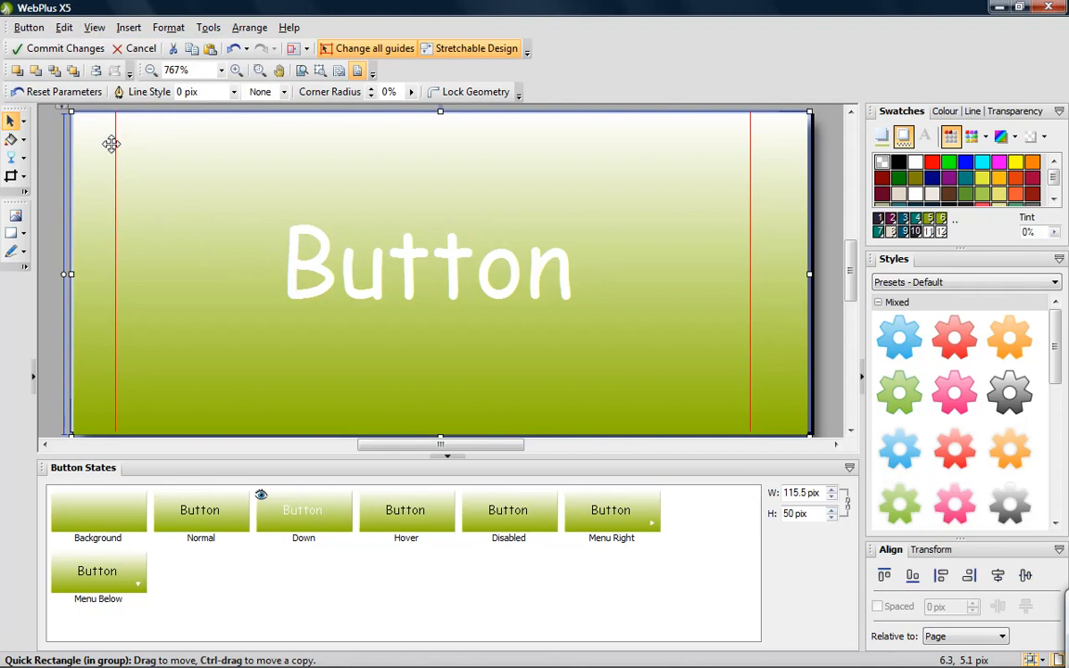
# - Apply teal scheme colour 4 to the line and fill of the pasted rectangle in the Down state, and deselect it
pyautogui.click(918, 220)
pyautogui.click(882, 136)
pyautogui.click(916, 220)
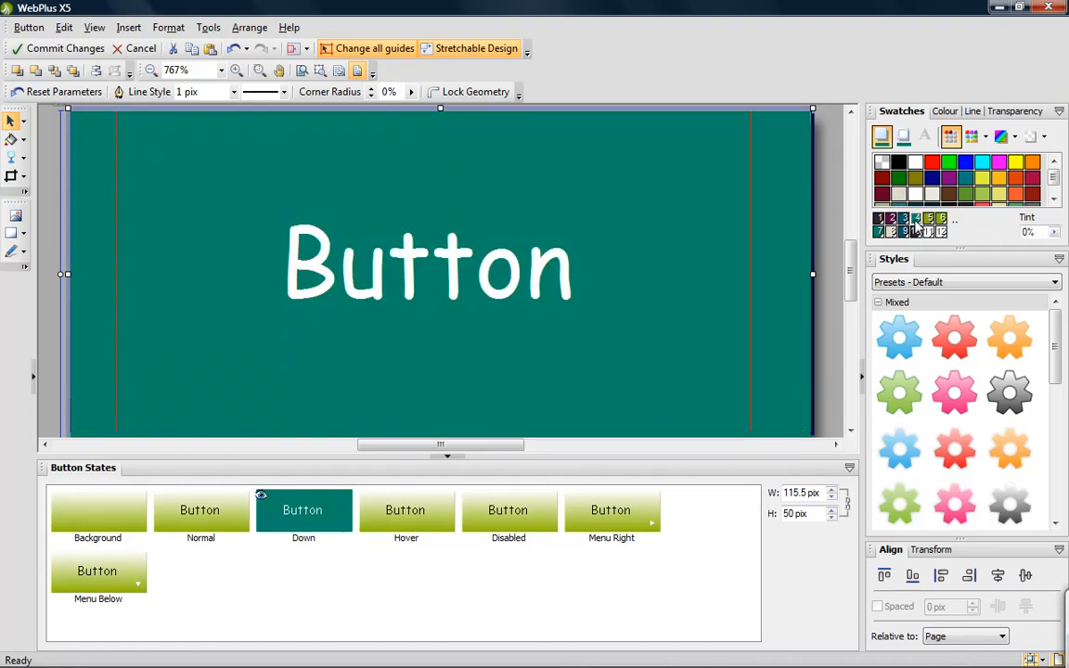
pyautogui.click(835, 234)
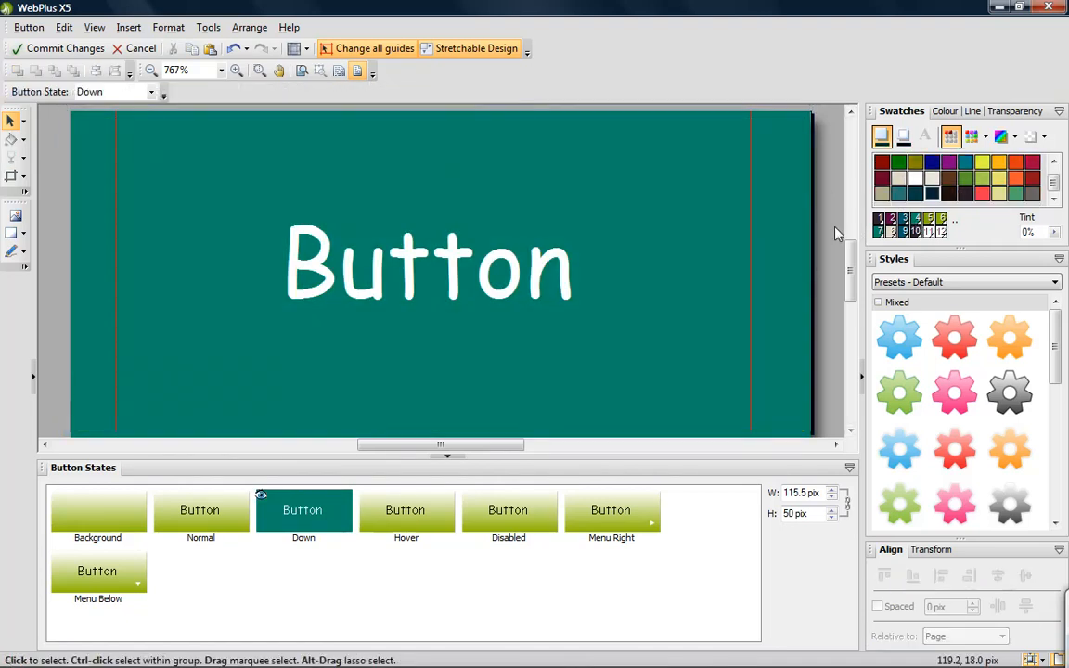
# - Paste the gradient rectangle in place in the Hover state and reverse its gradient so green is at the top and white at the bottom
pyautogui.click(430, 514)
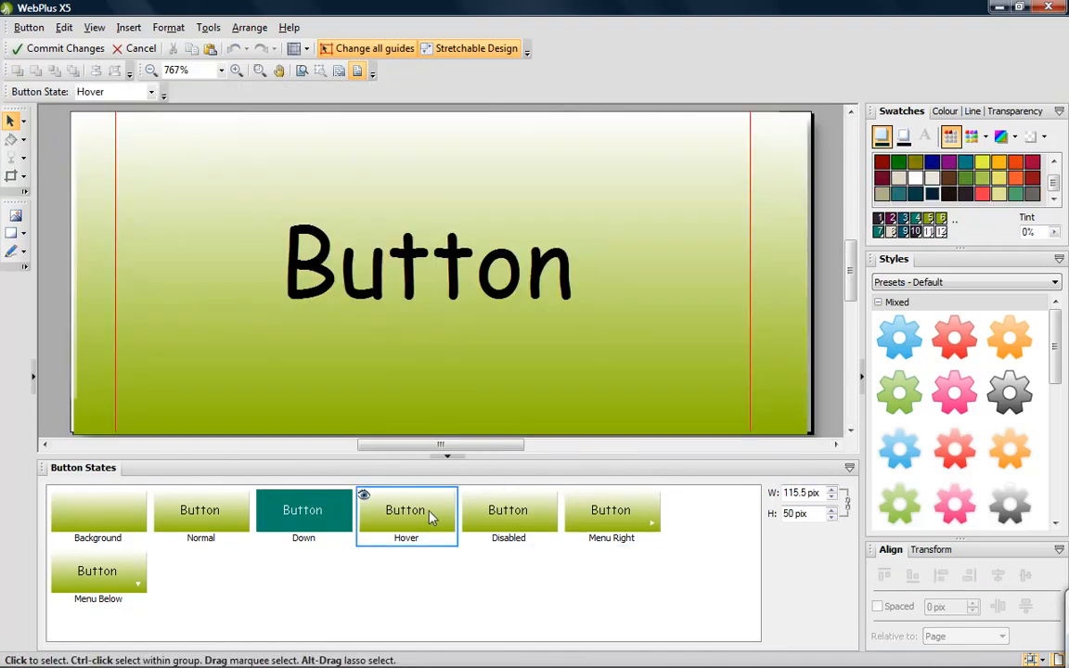
pyautogui.click(64, 28)
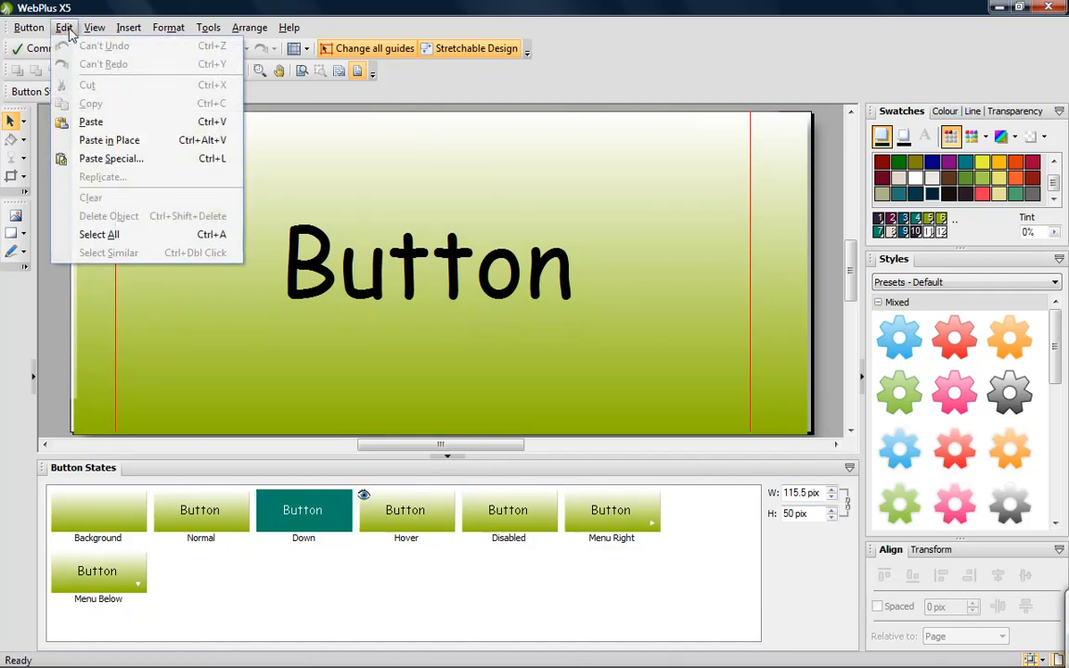
pyautogui.click(88, 140)
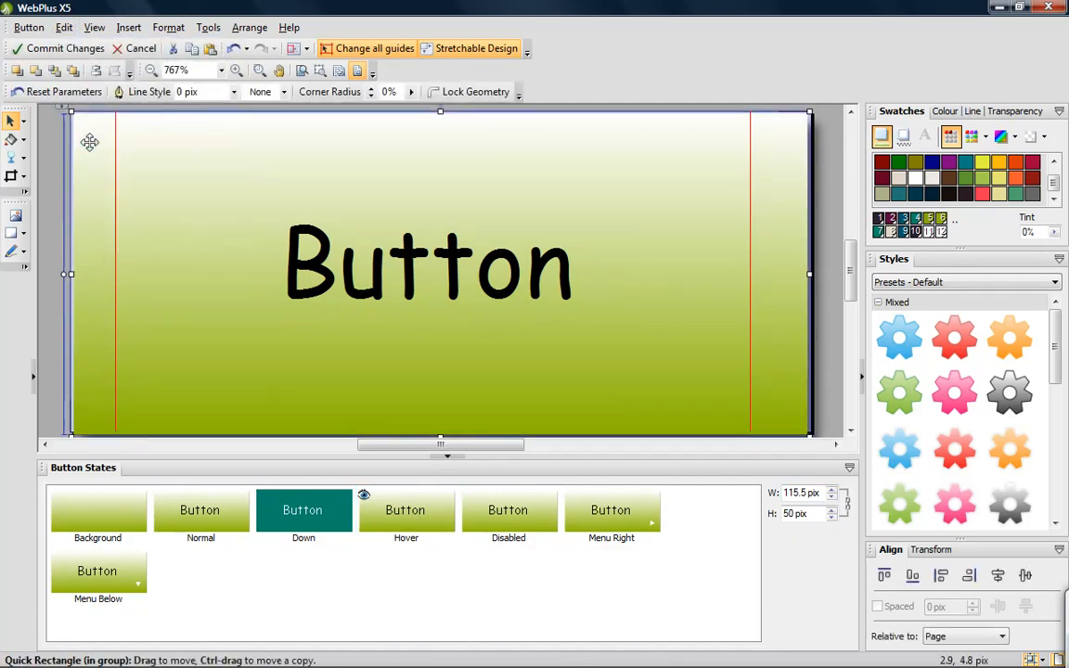
pyautogui.click(11, 139)
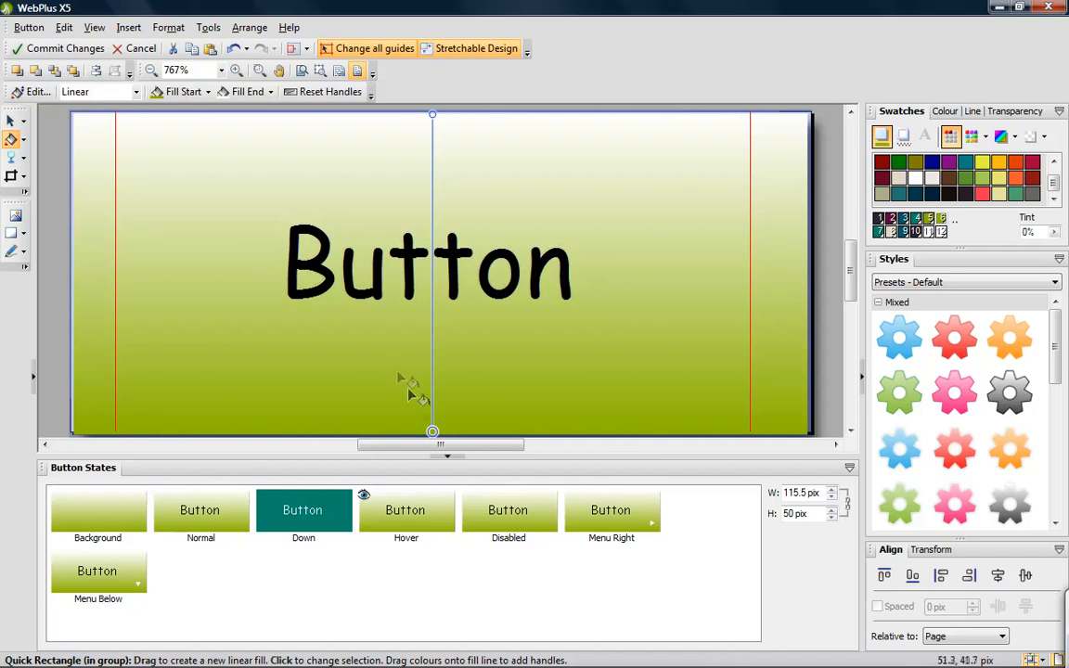
pyautogui.moveTo(432, 430); pyautogui.dragTo(396, 433)
pyautogui.click(11, 120)
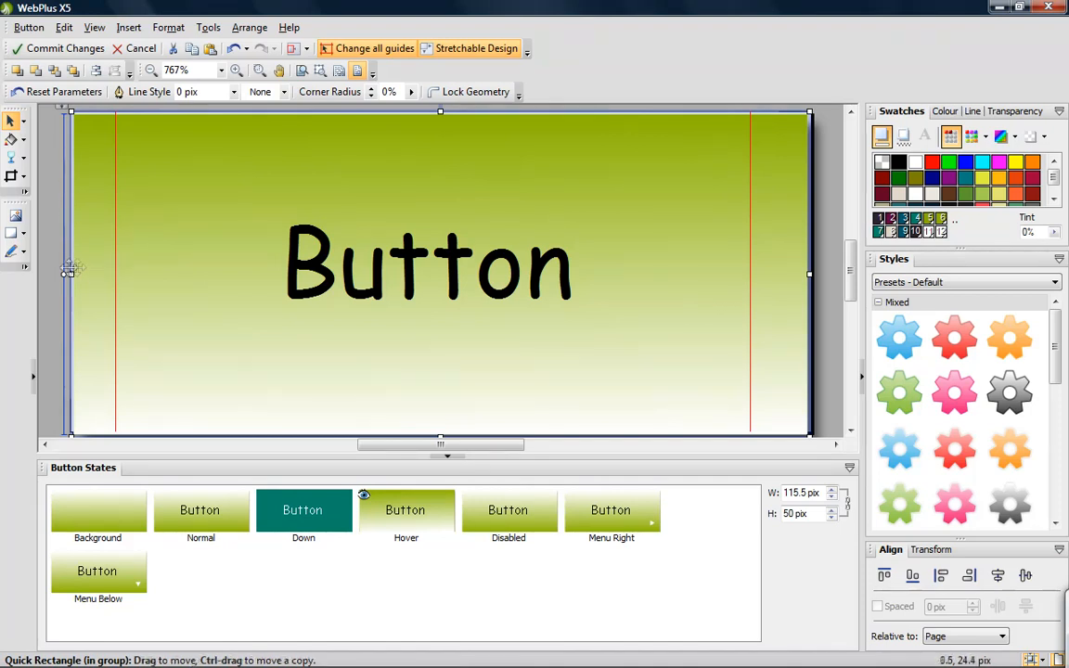
pyautogui.click(52, 275)
# - Try shifting the button's left stretch guide inward and return it to its original place, and move the right guide slightly outward
pyautogui.moveTo(115, 270)
pyautogui.mouseDown()
pyautogui.moveTo(295, 274)
pyautogui.moveTo(136, 272)
pyautogui.mouseUp()
pyautogui.click(433, 285)
pyautogui.moveTo(750, 274)
pyautogui.mouseDown()
pyautogui.moveTo(687, 276)
pyautogui.moveTo(758, 277)
pyautogui.mouseUp()
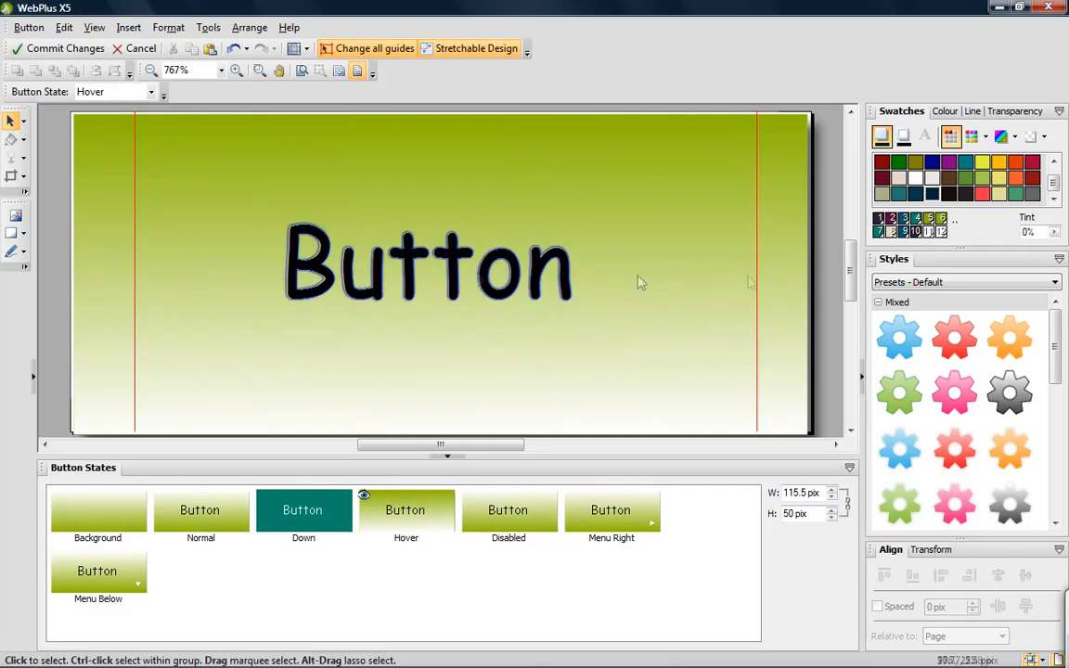
pyautogui.moveTo(136, 275); pyautogui.dragTo(115, 274)
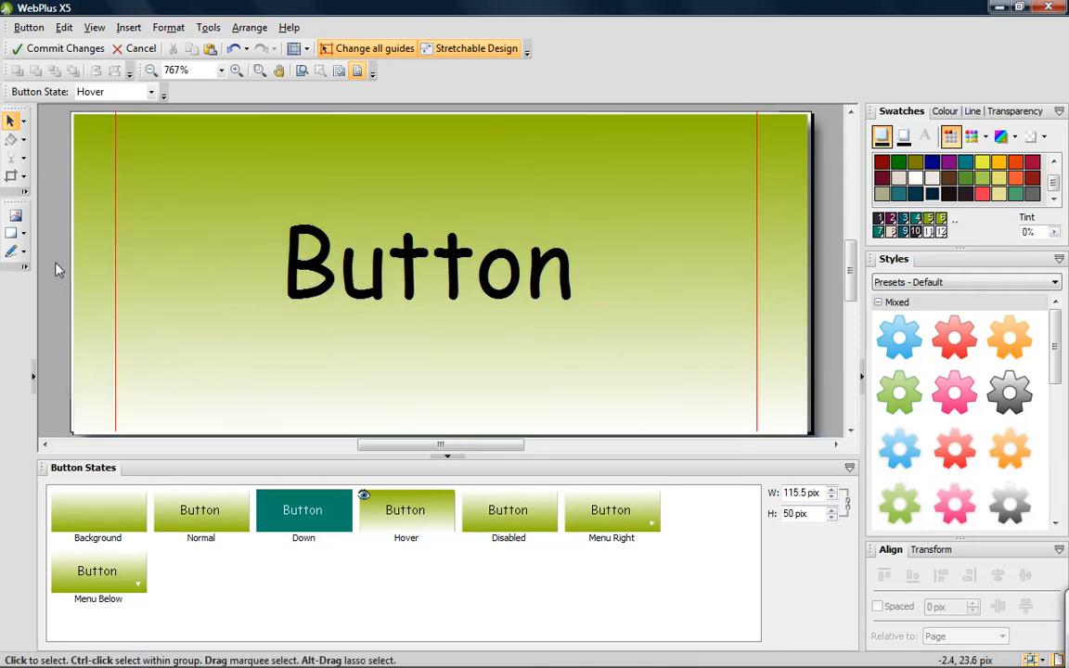
# - Commit the button design changes and set the button's label to More Stories
pyautogui.click(65, 51)
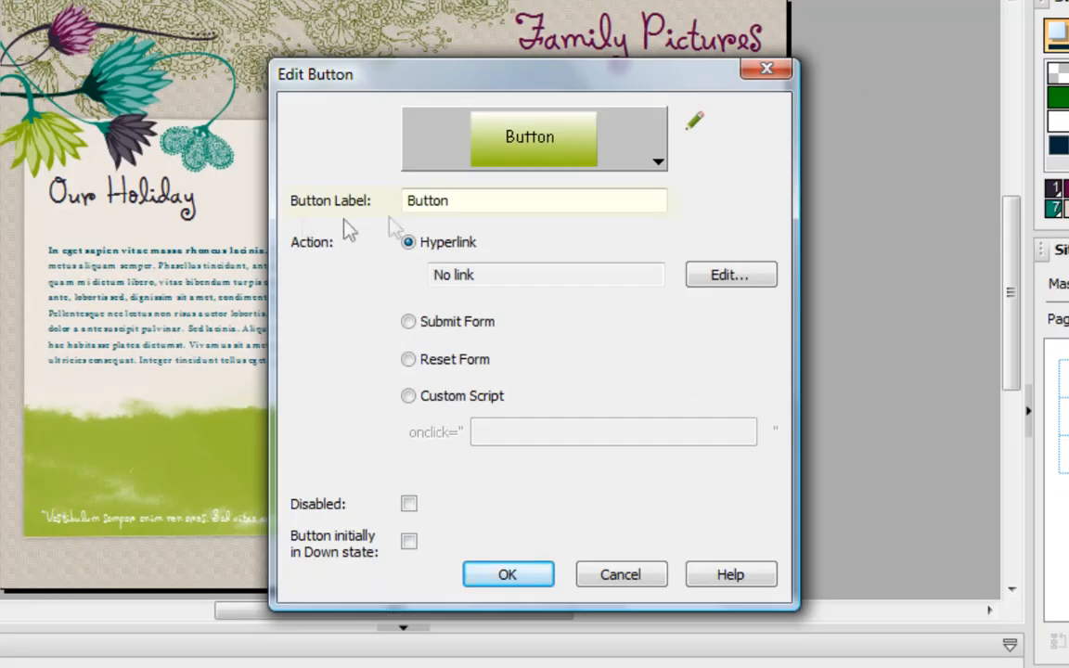
pyautogui.doubleClick(477, 201)
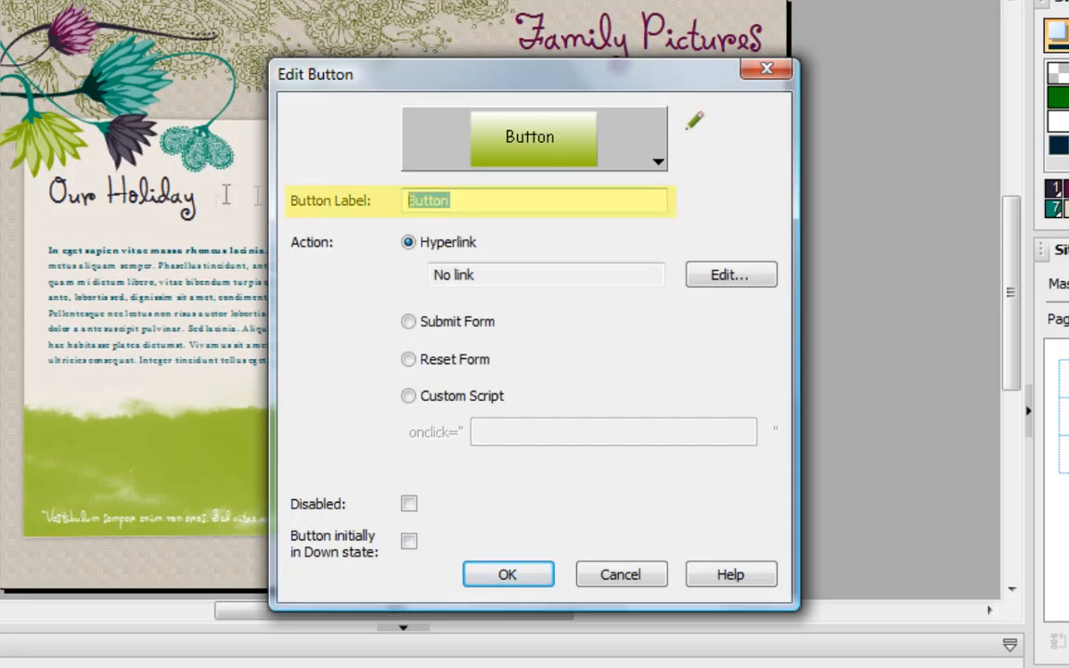
pyautogui.write('More Stor')
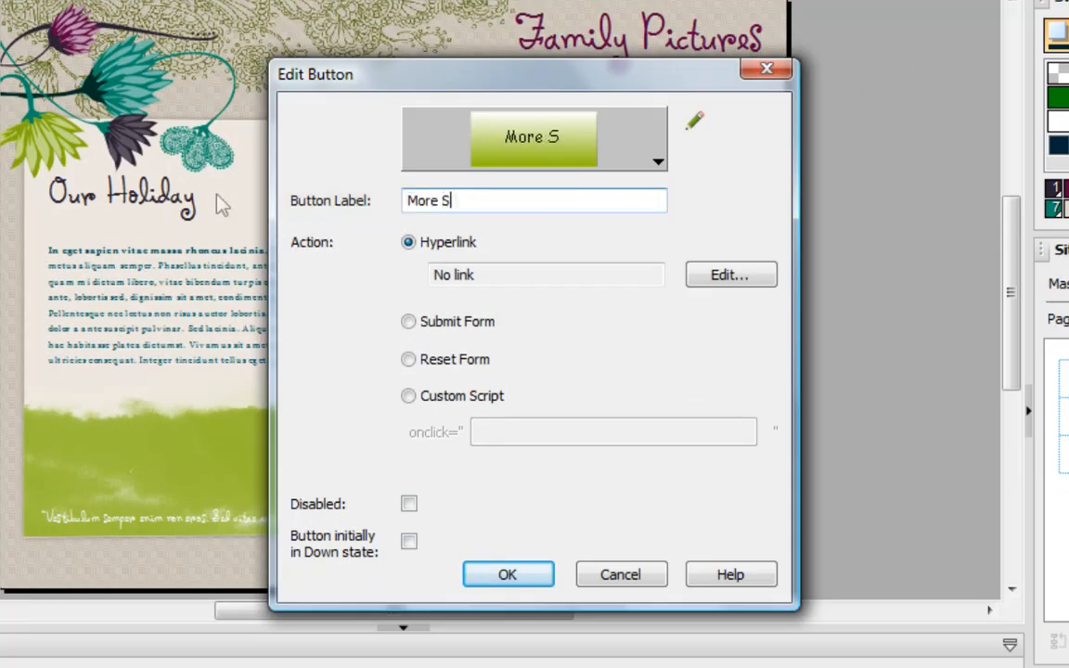
pyautogui.write('ies')
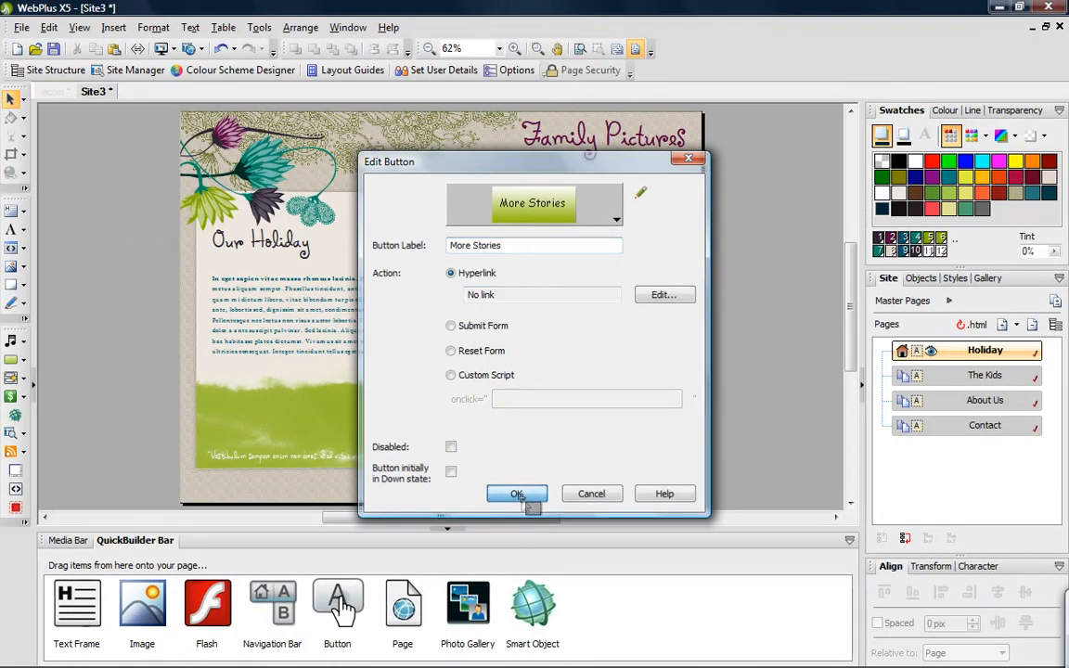
pyautogui.click(518, 495)
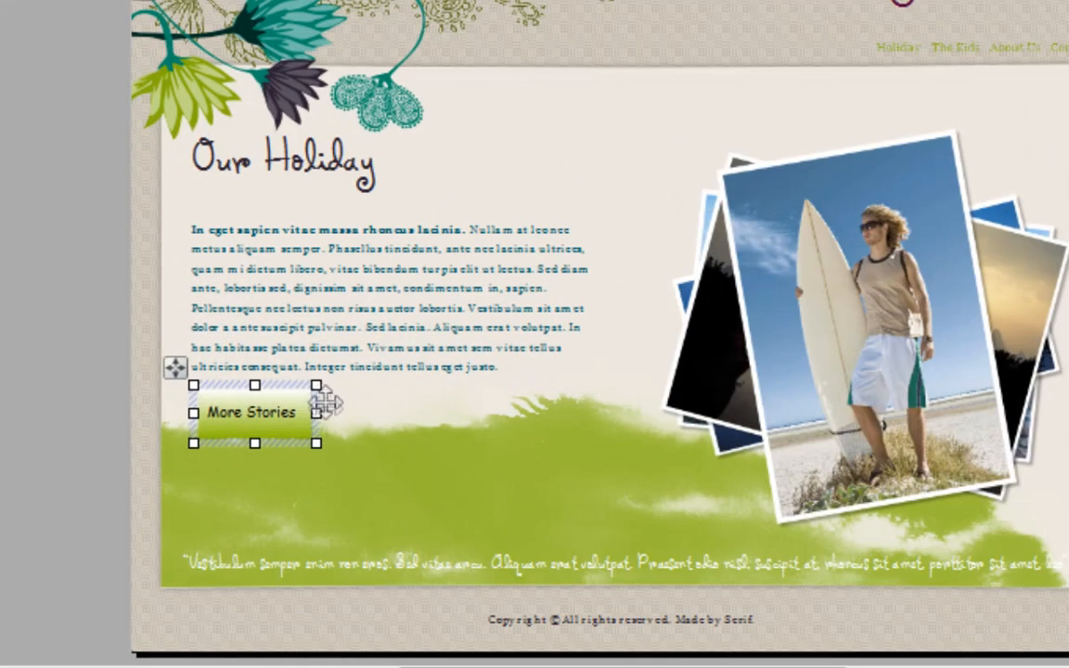
# - Convert a copy of the More Stories button into a navigation bar and place it below the Family Pictures title
pyautogui.moveTo(287, 367); pyautogui.dragTo(401, 407)
pyautogui.rightClick(401, 406)
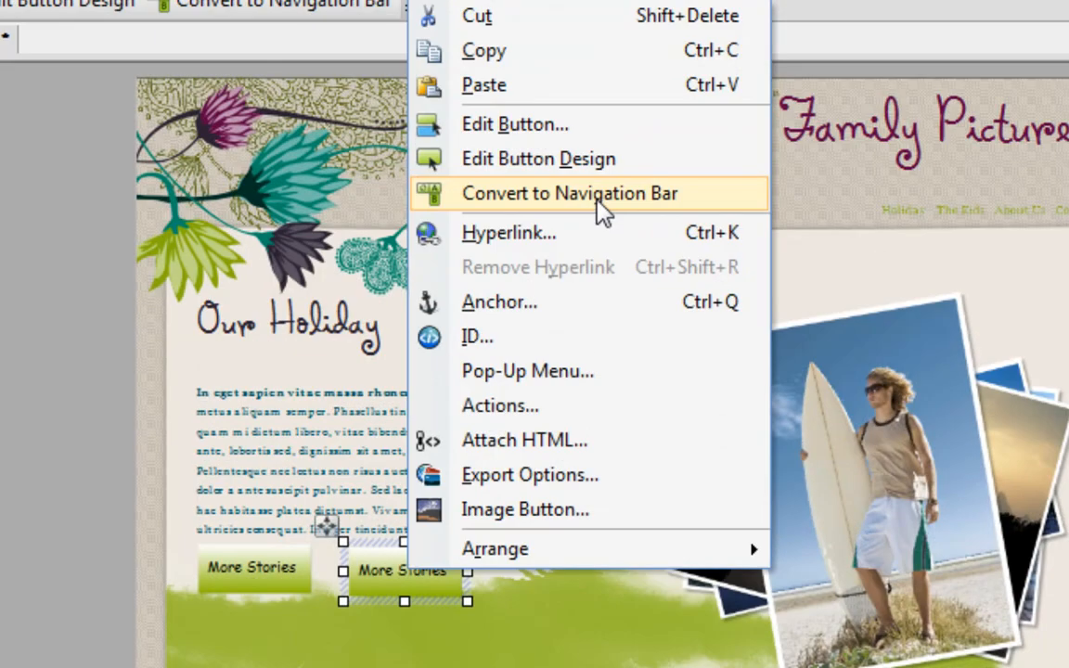
pyautogui.click(598, 206)
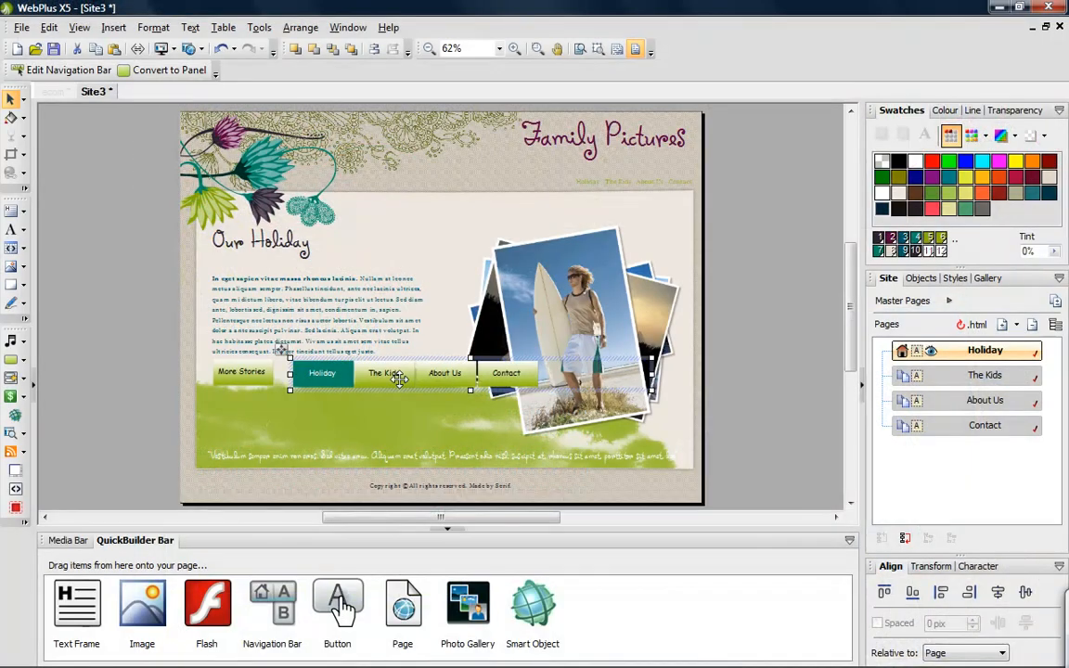
pyautogui.moveTo(399, 378); pyautogui.dragTo(554, 178)
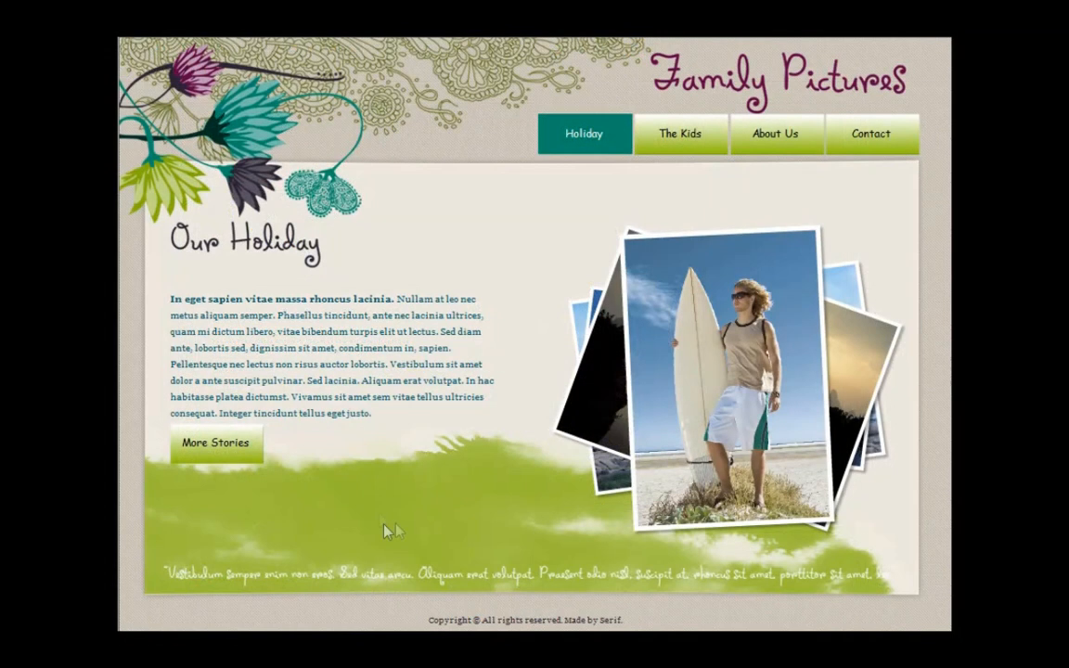